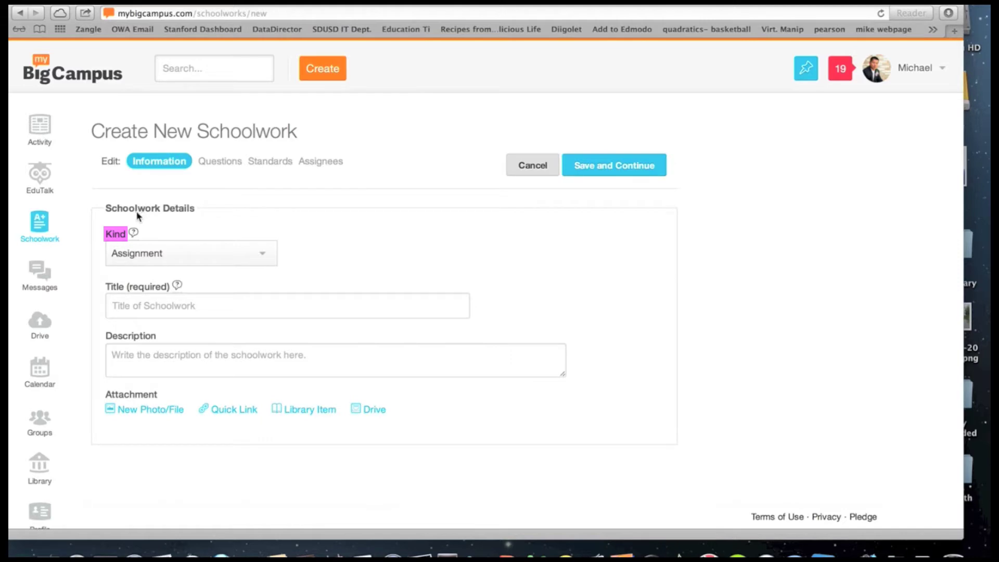
# - Set the new schoolwork's kind to Quiz and title it "Quiz 1"
pyautogui.moveTo(134, 232)
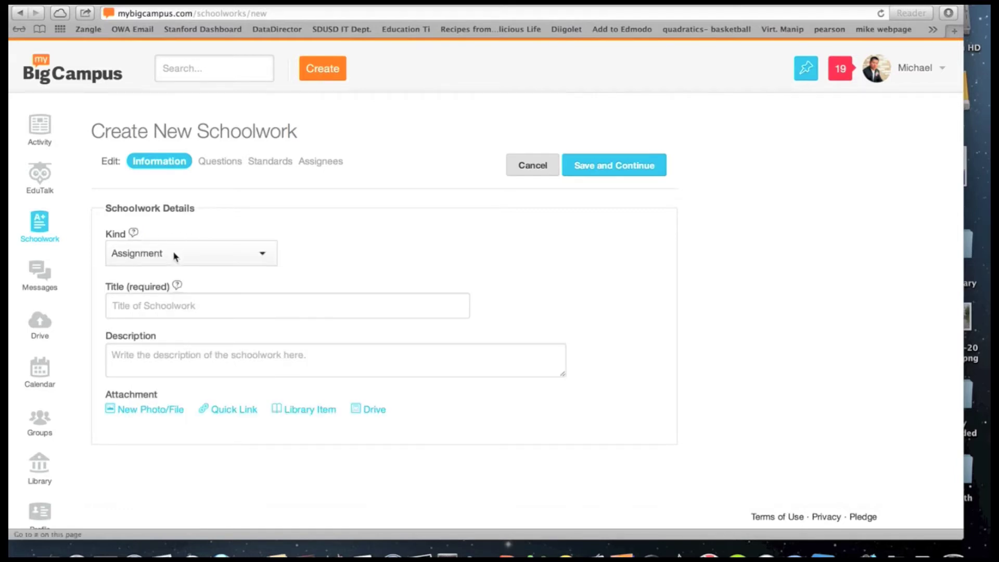
pyautogui.click(173, 253)
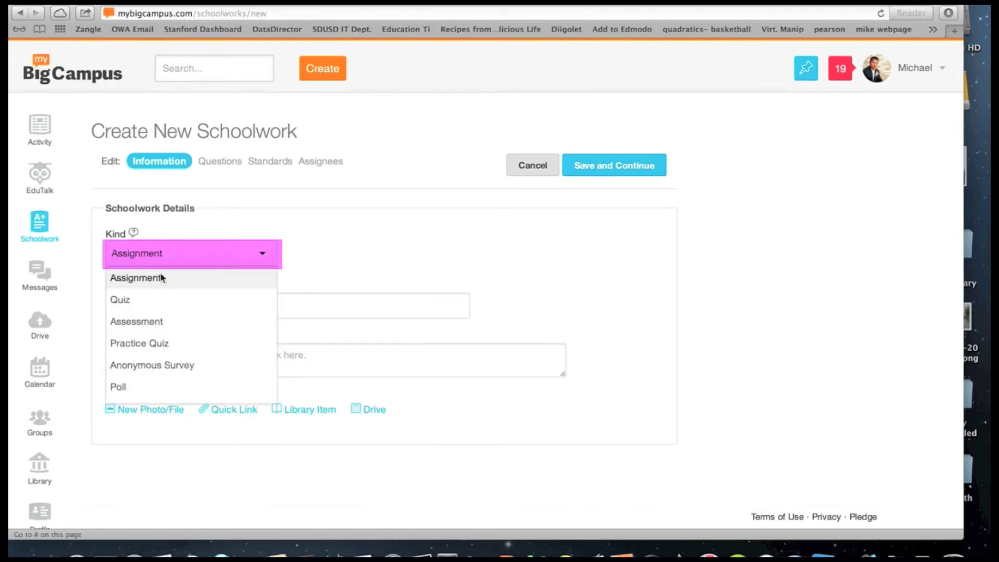
pyautogui.click(144, 301)
pyautogui.click(146, 306)
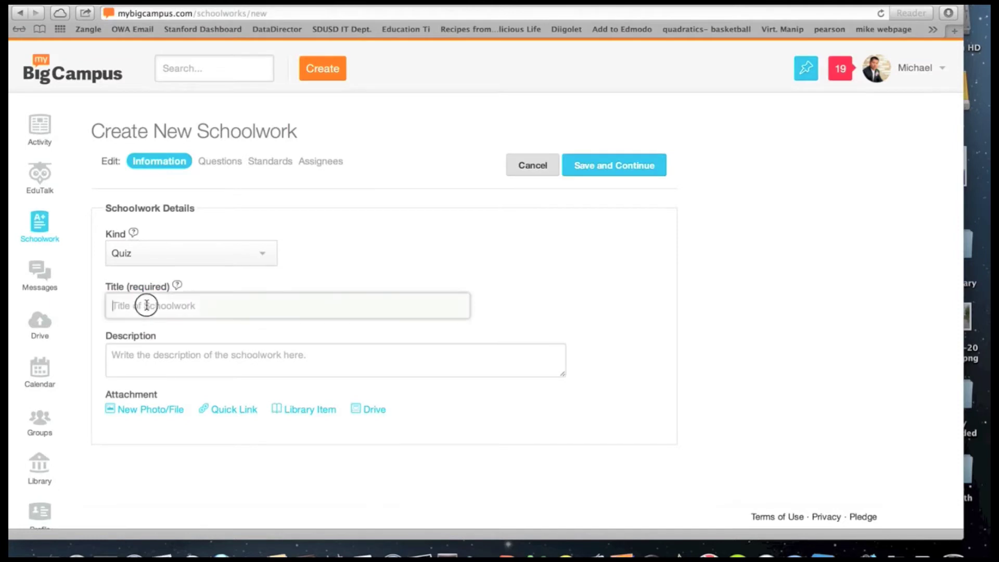
pyautogui.write('Quiz 1')
# - Enter the description "This quiz will test you on specific questions" and save to continue to the quiz questions
pyautogui.press('Tab')
pyautogui.write('T')
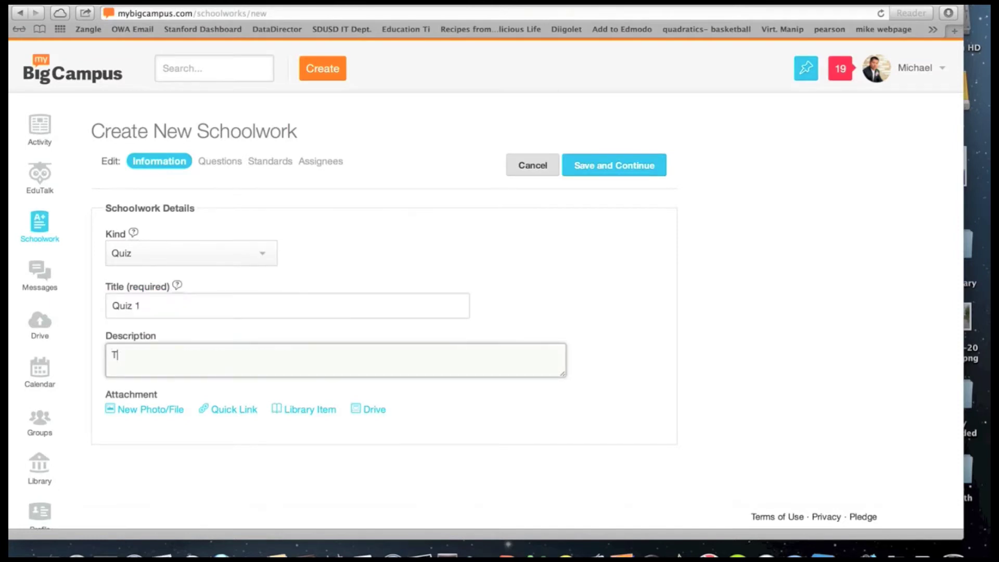
pyautogui.write('his quiz will test you ')
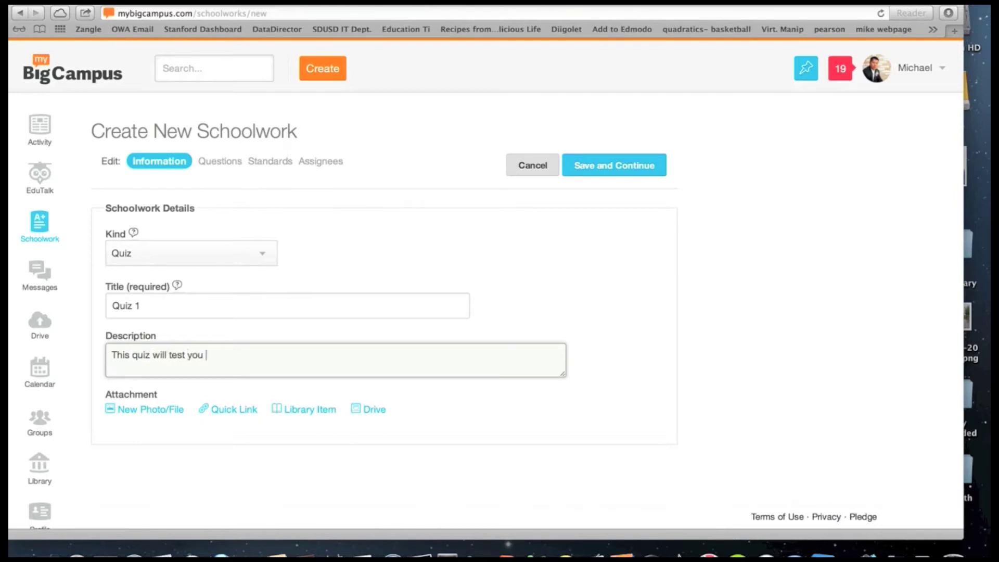
pyautogui.write('on specific questions')
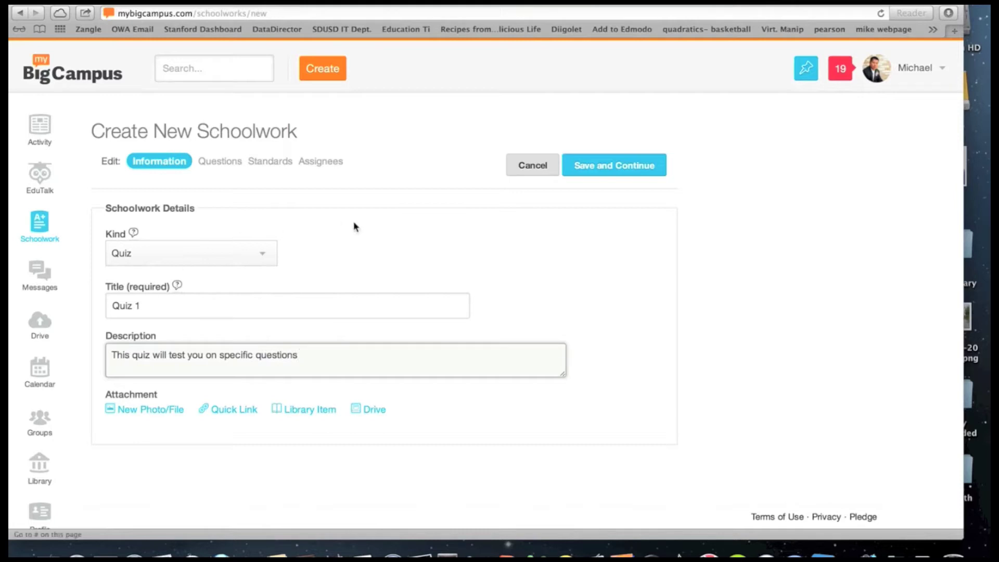
pyautogui.click(592, 170)
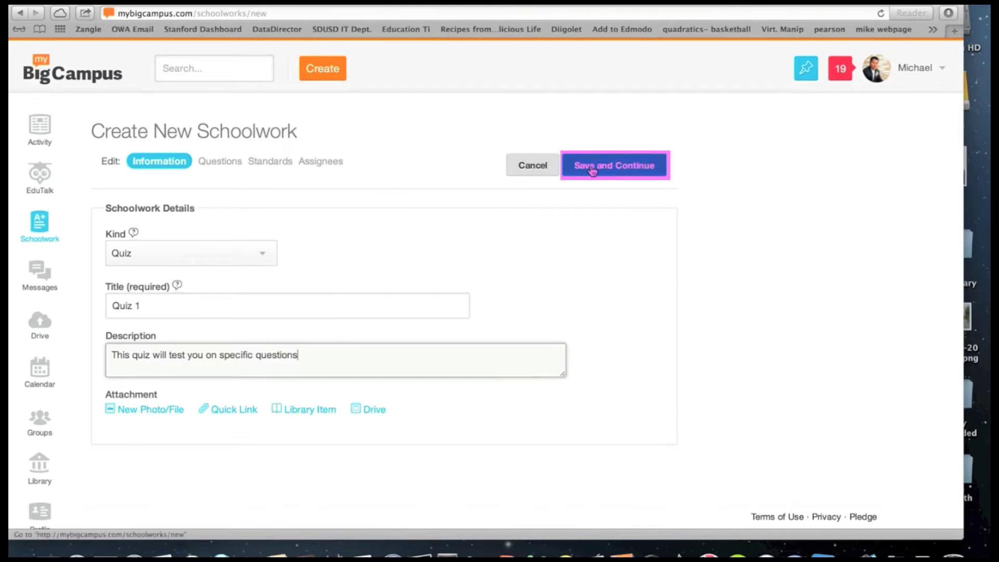
pyautogui.click(592, 170)
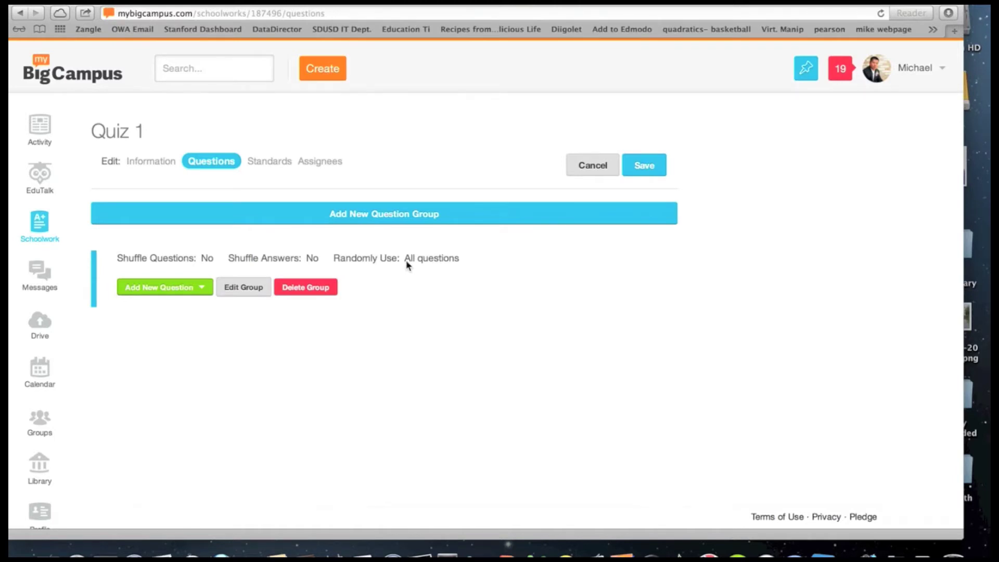
# - Add a multiple choice question reading "Solve for x." with "x+5=6" on the line below
pyautogui.click(202, 288)
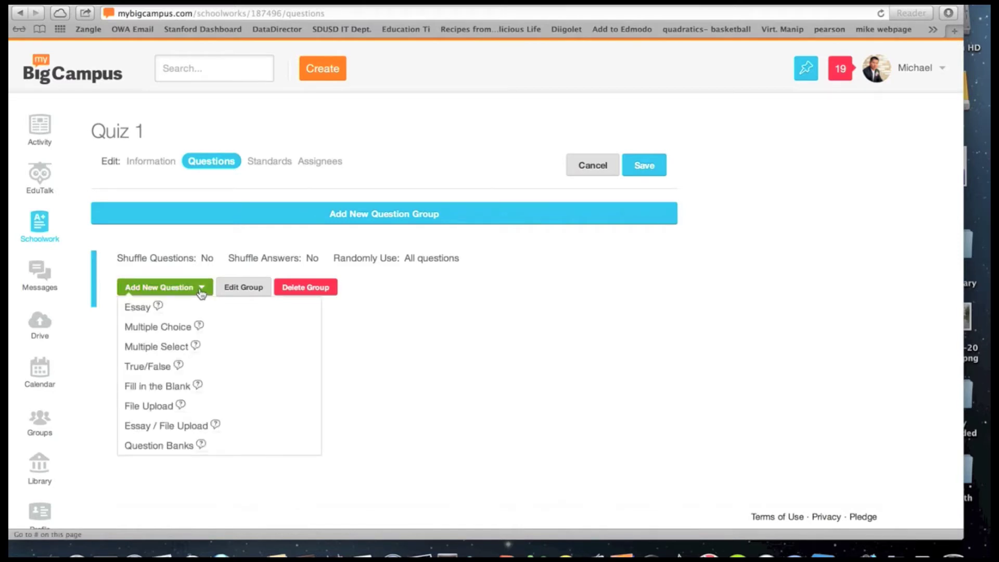
pyautogui.click(178, 326)
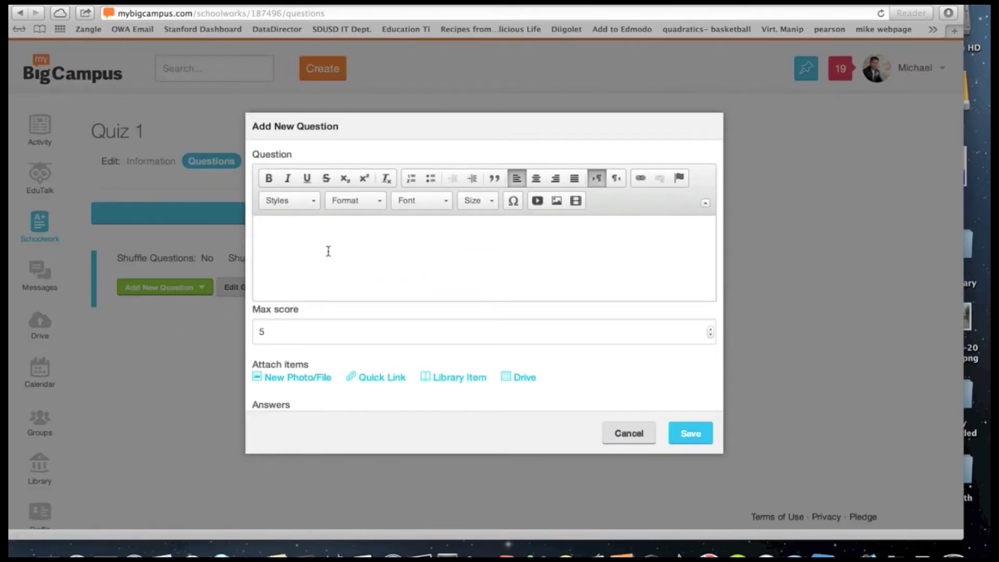
pyautogui.click(328, 251)
pyautogui.write('Solve for x.')
pyautogui.press('Return')
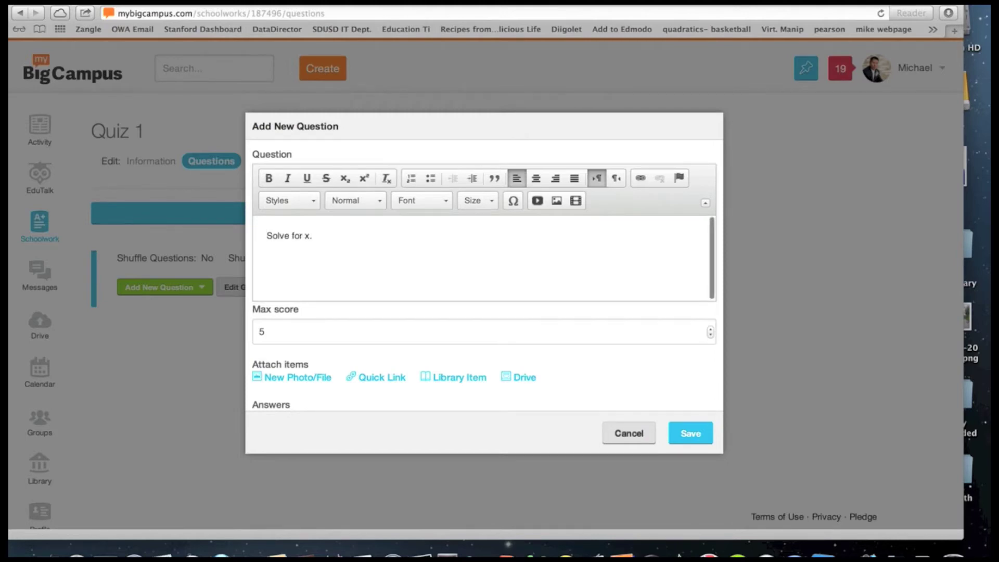
pyautogui.write('x+5')
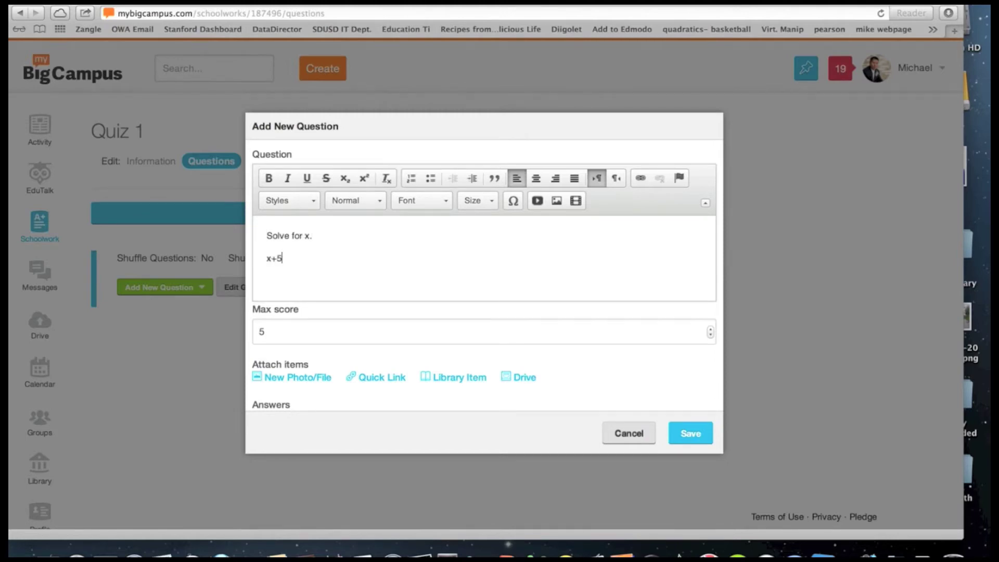
pyautogui.write('=6')
# - Enter the first two answers as "x=6" and "x=1", and mark "x=1" as correct
pyautogui.scroll(-3, 271, 328)
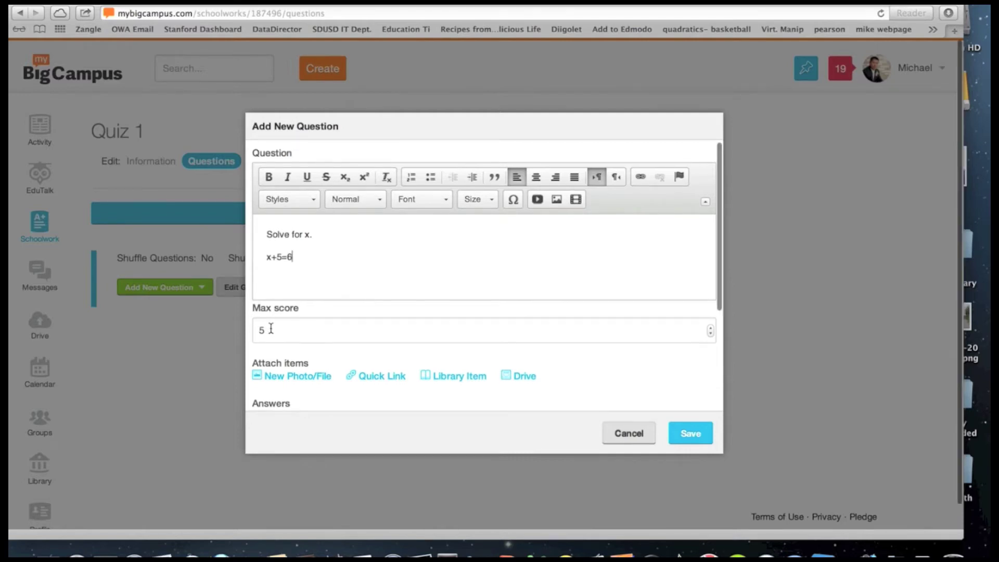
pyautogui.scroll(3, 270, 327)
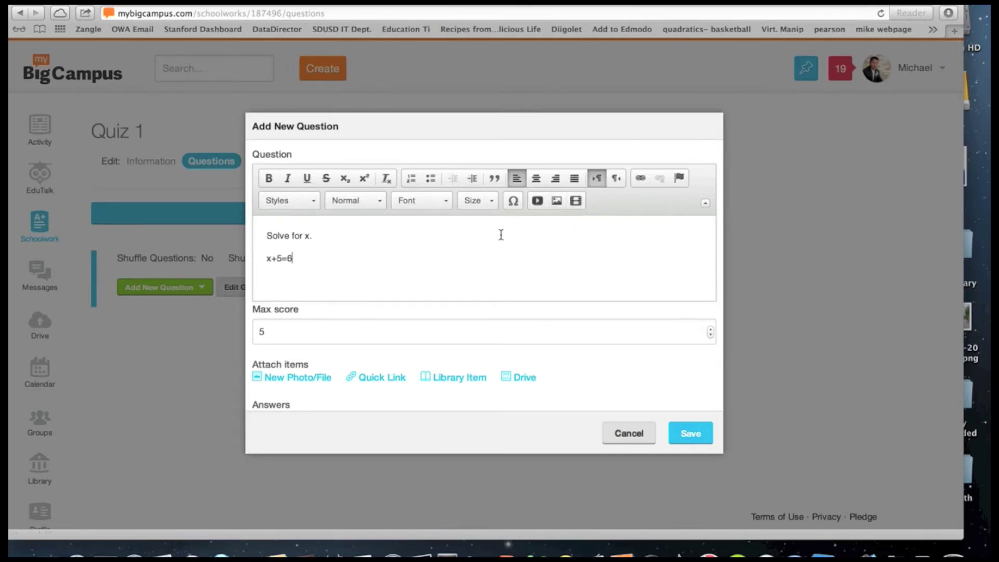
pyautogui.scroll(-2, 501, 235)
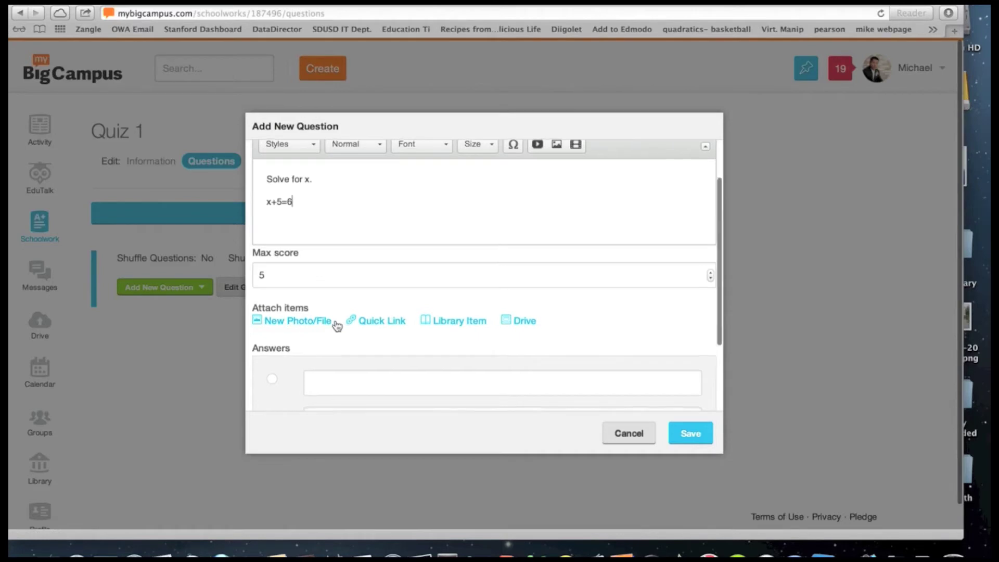
pyautogui.scroll(-3, 337, 325)
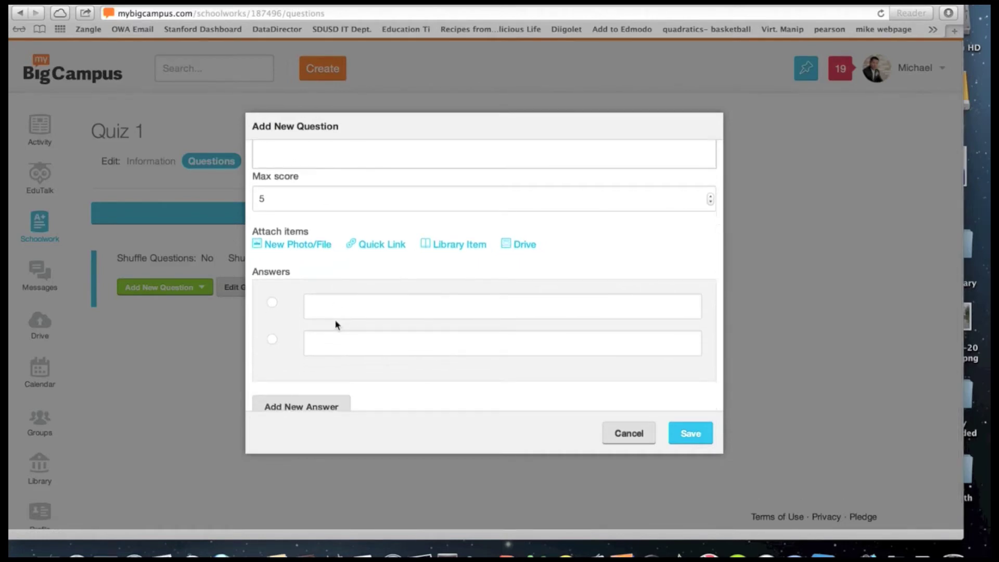
pyautogui.scroll(-2, 336, 325)
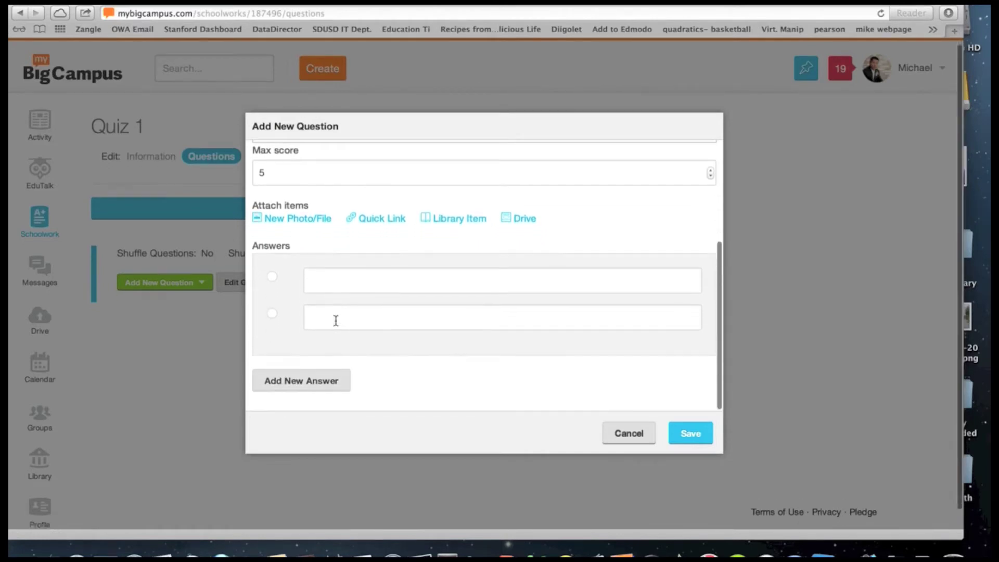
pyautogui.click(340, 277)
pyautogui.write('x')
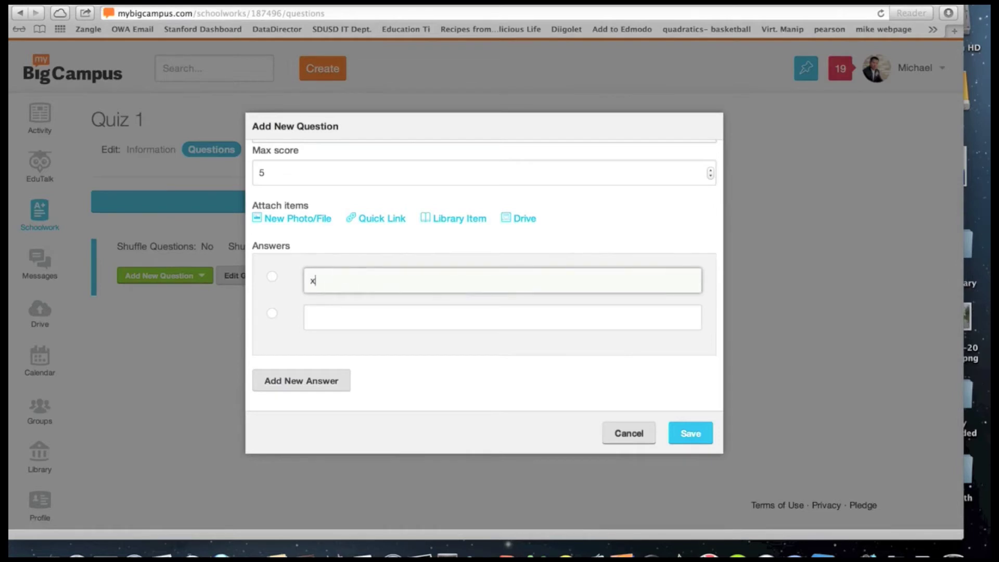
pyautogui.write('=6')
pyautogui.click(343, 317)
pyautogui.write('x=1')
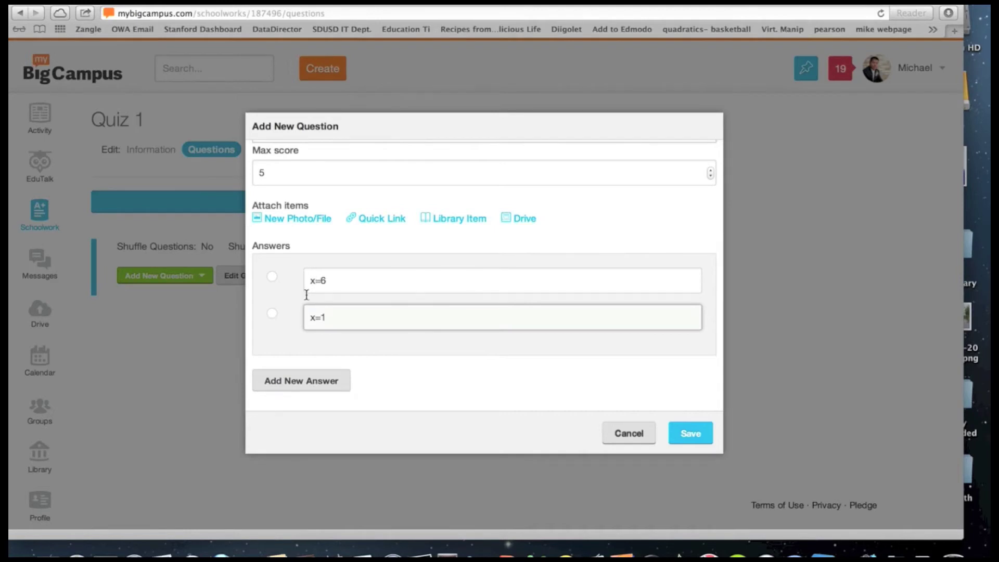
pyautogui.click(272, 315)
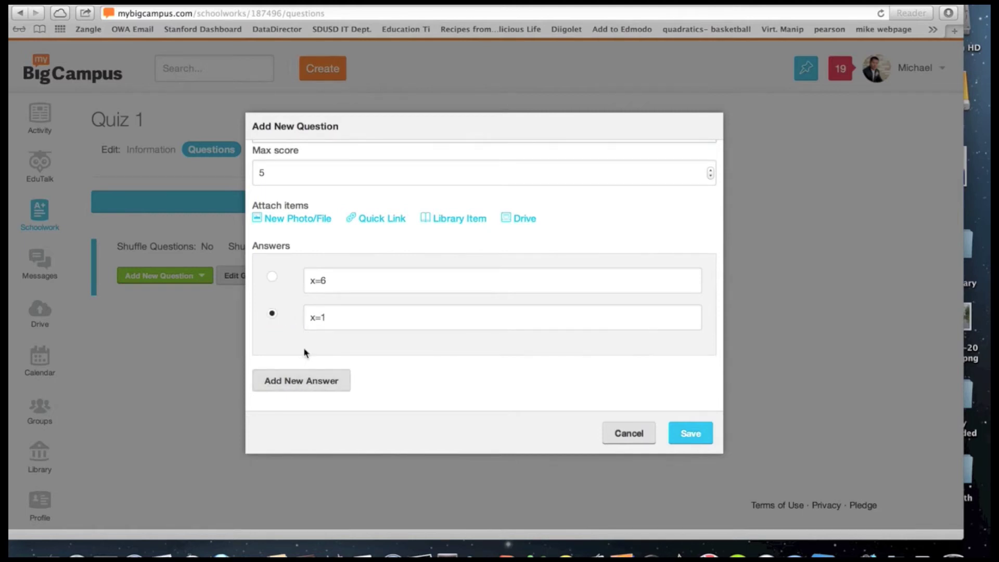
# - Add two more answer choices, "x=5" and "x=11", and save the multiple choice question
pyautogui.click(303, 385)
pyautogui.click(331, 354)
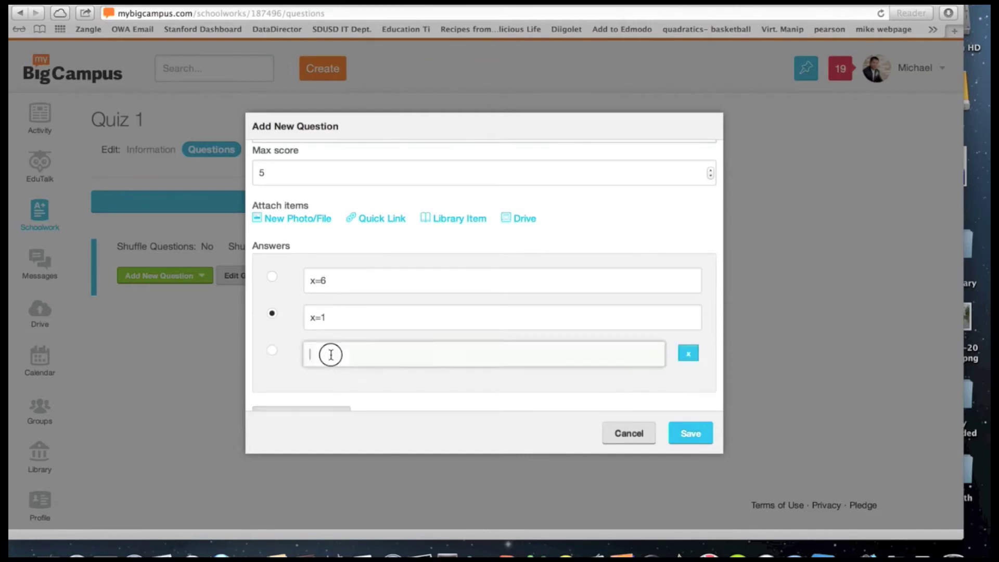
pyautogui.write('x=5')
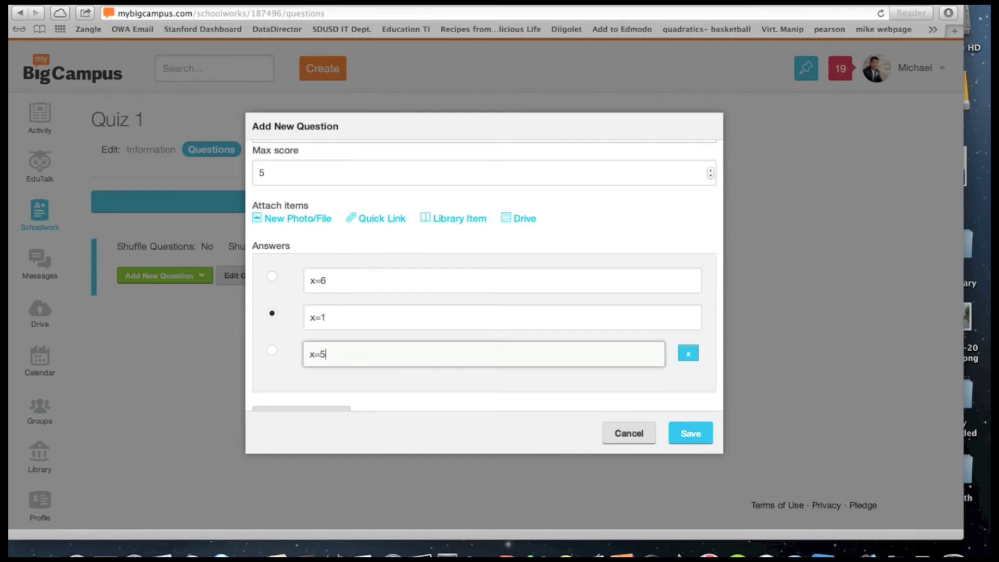
pyautogui.scroll(-3, 484, 275)
pyautogui.click(315, 384)
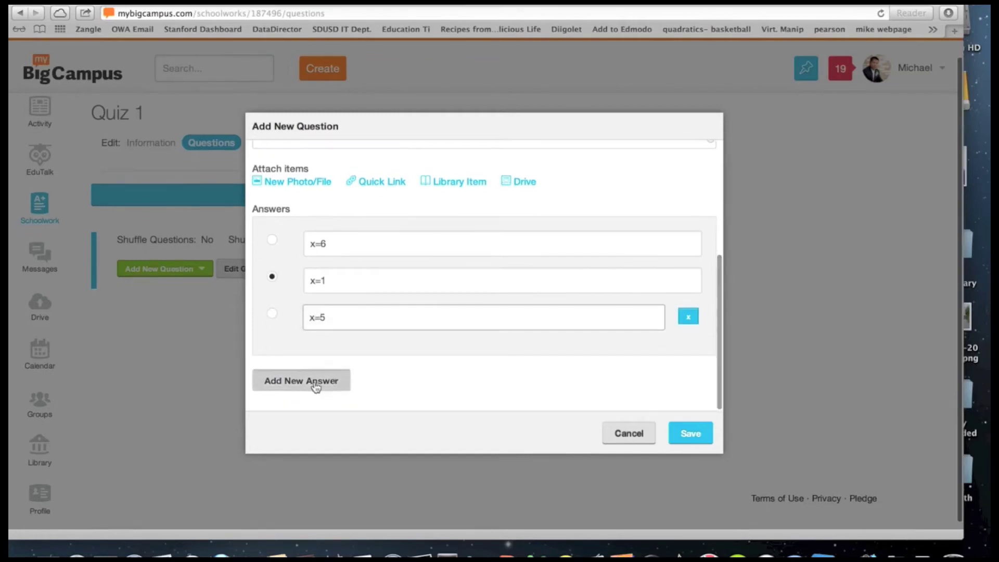
pyautogui.click(331, 351)
pyautogui.write('x')
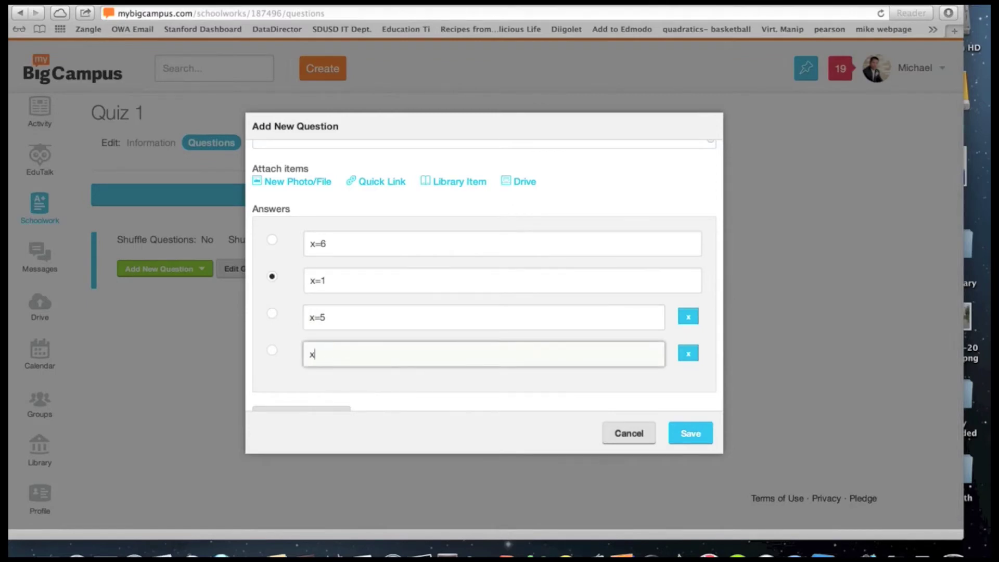
pyautogui.write('=11')
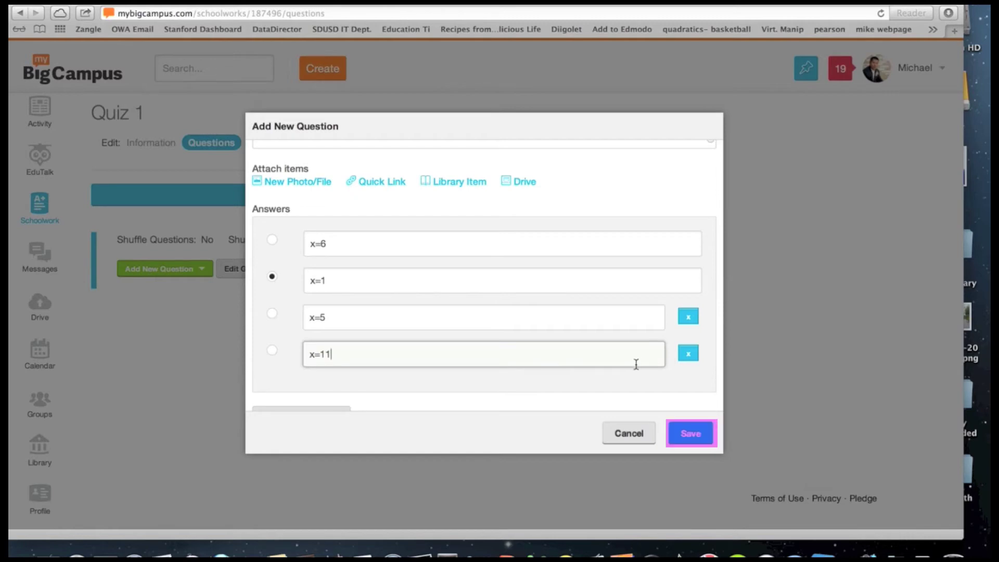
pyautogui.click(690, 433)
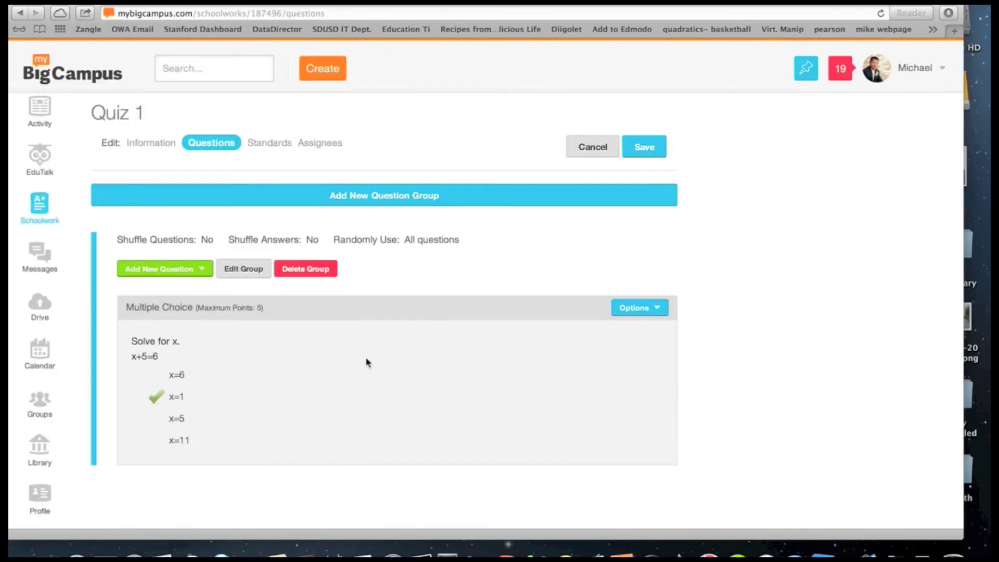
# - Add and save an essay question asking "What is your favorite food and why?"
pyautogui.scroll(-1, 257, 456)
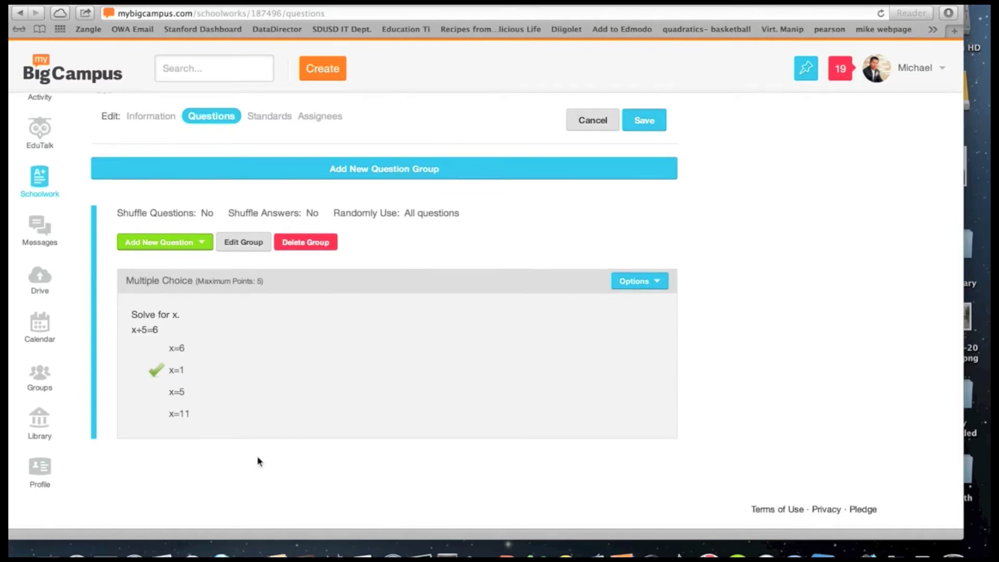
pyautogui.click(179, 241)
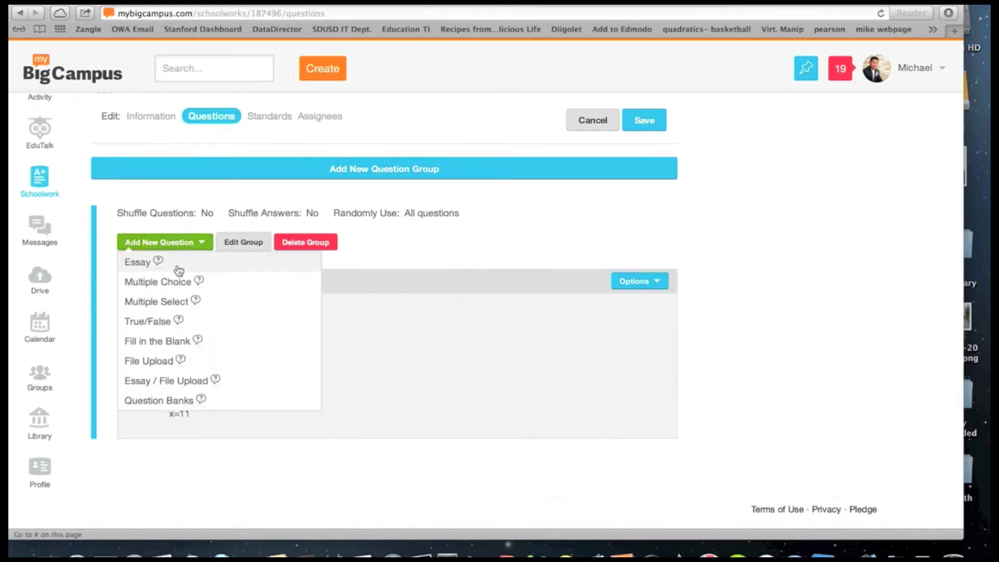
pyautogui.click(138, 266)
pyautogui.click(340, 250)
pyautogui.write('What is you')
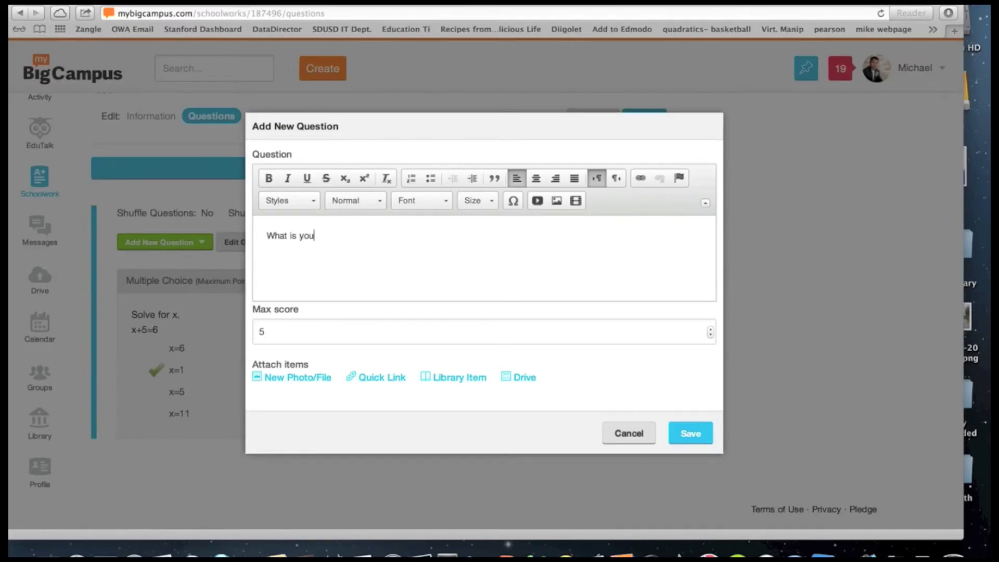
pyautogui.write('r favorite food and why?')
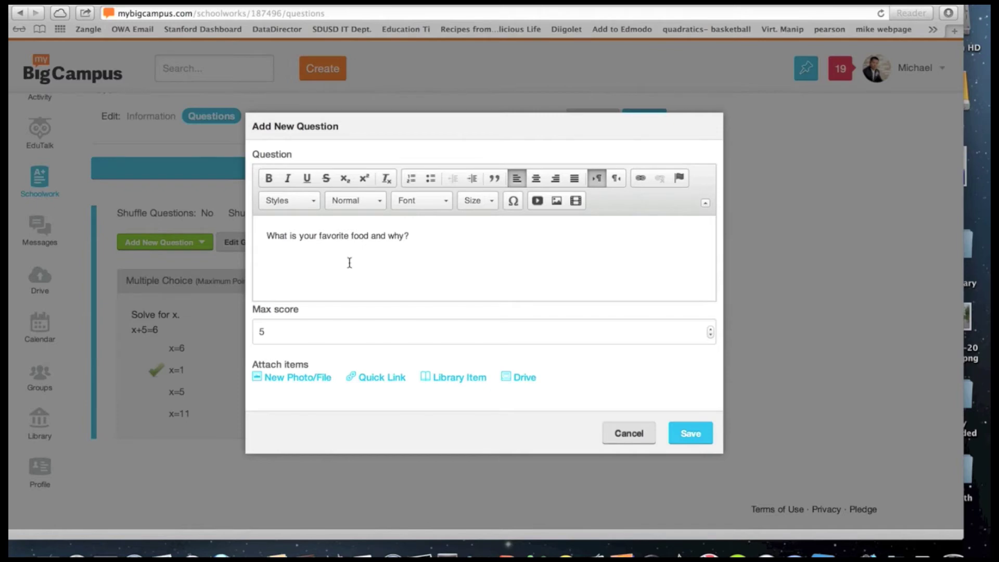
pyautogui.click(686, 435)
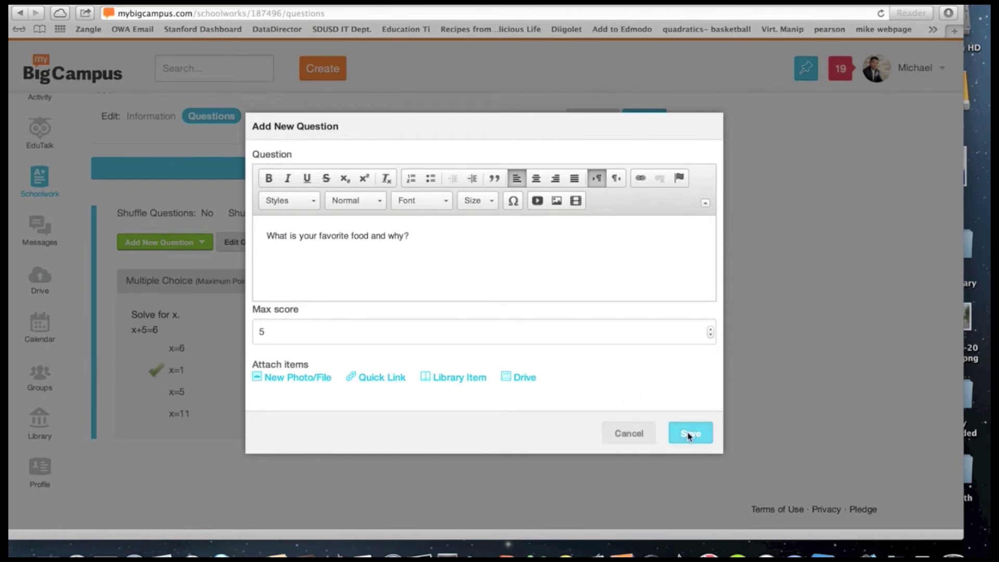
# - Start a fill-in-the-blank question with "Solve for x. x+7=5" before the blank and "x=-2" as the correct answer
pyautogui.scroll(-3, 385, 373)
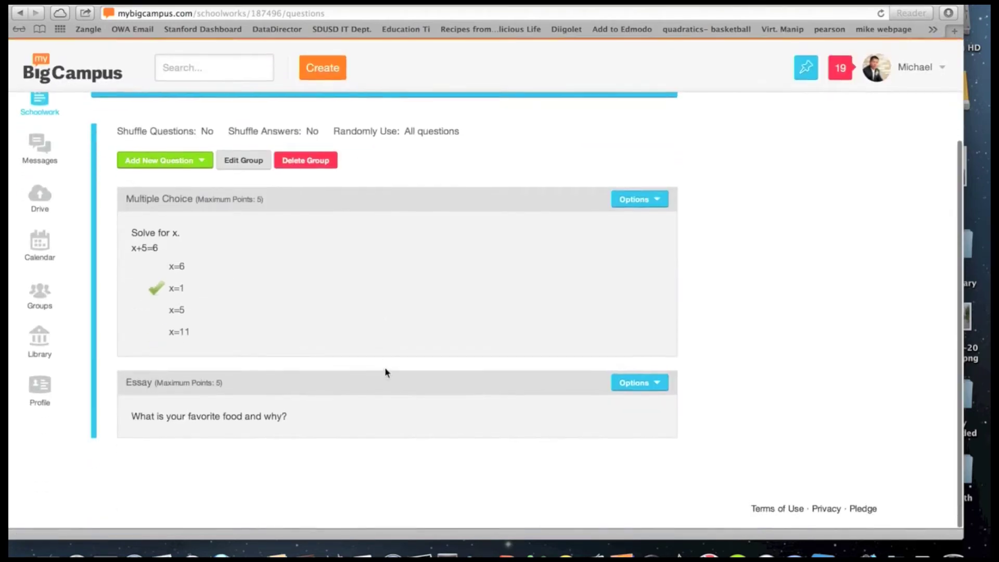
pyautogui.click(178, 165)
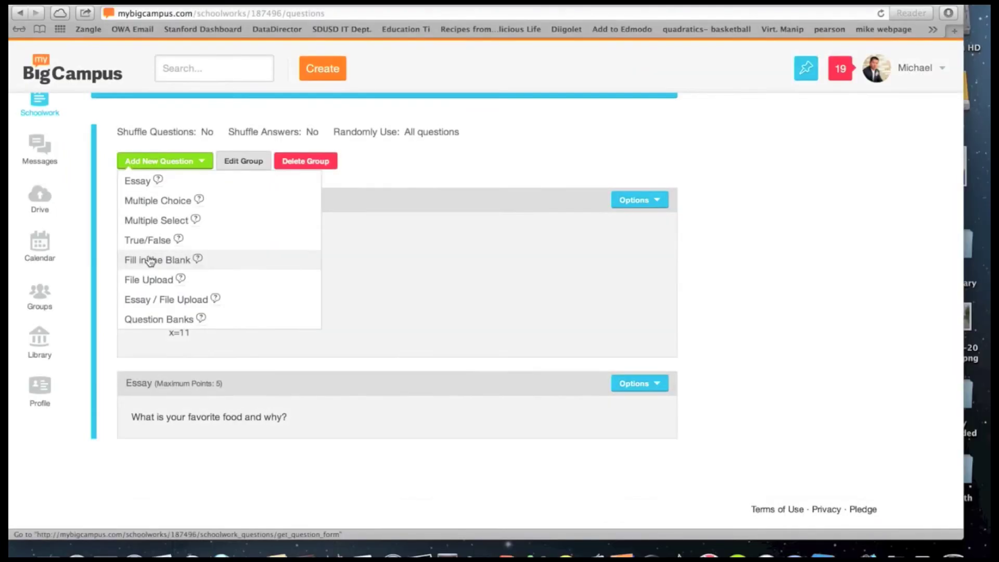
pyautogui.click(137, 260)
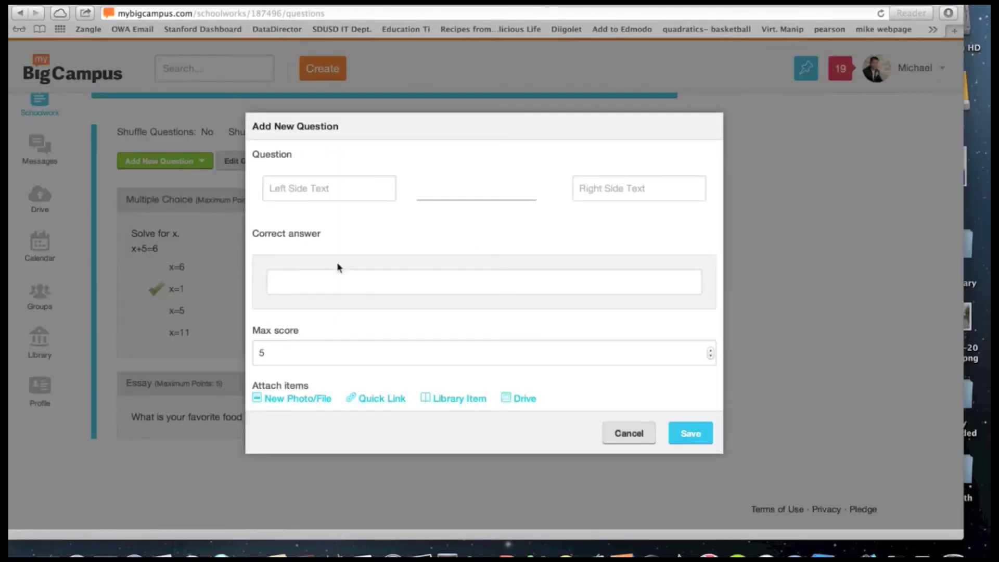
pyautogui.click(307, 187)
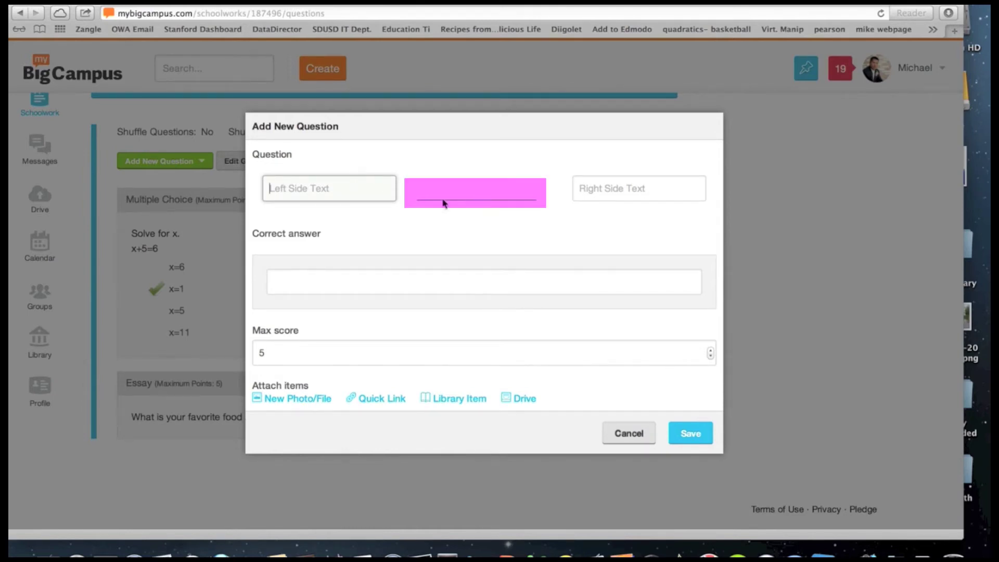
pyautogui.click(348, 191)
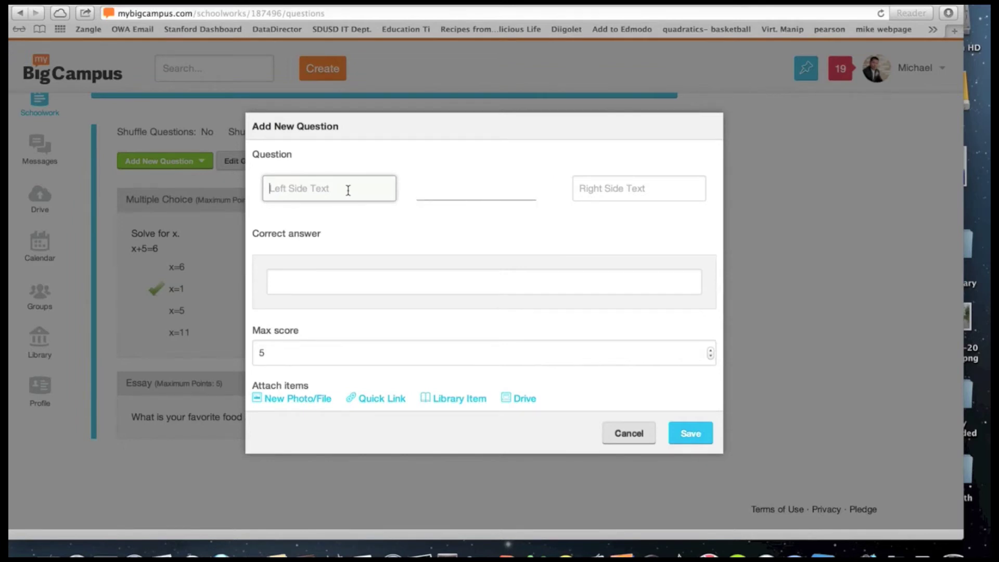
pyautogui.write('Solve for x. X')
pyautogui.press('BackSpace')
pyautogui.write('x+7=5')
pyautogui.click(363, 283)
pyautogui.write('x=')
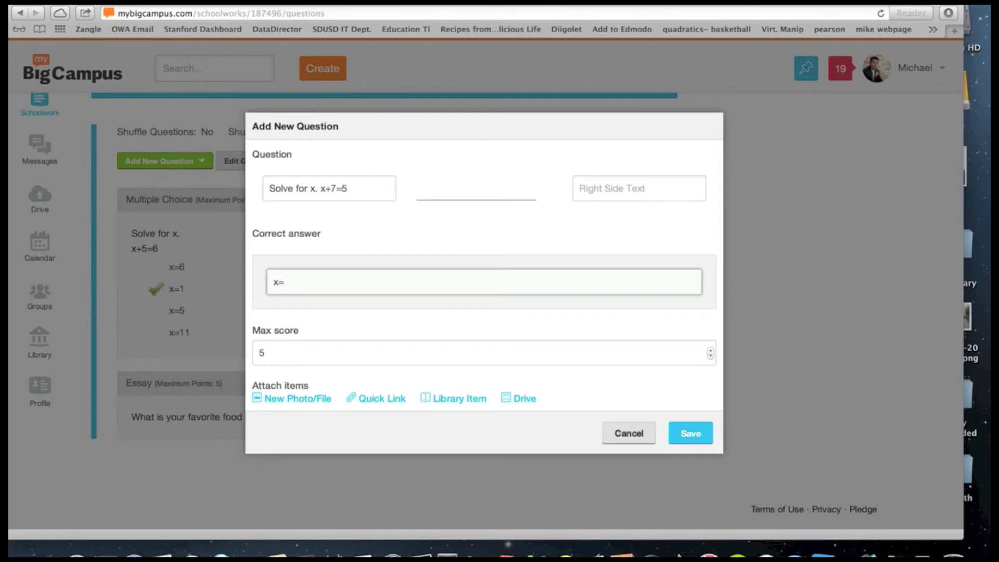
pyautogui.write('-2')
# - Copy the question text, then replace it with "Today I am feeling" before the blank and "after a good nights sleep." after it
pyautogui.click(367, 190)
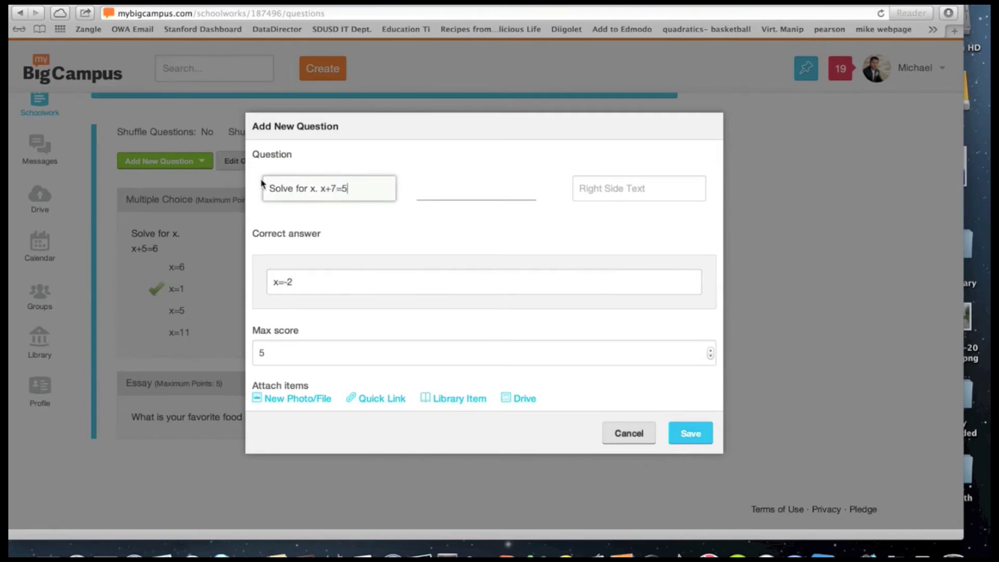
pyautogui.tripleClick(288, 187)
pyautogui.press('super+c')
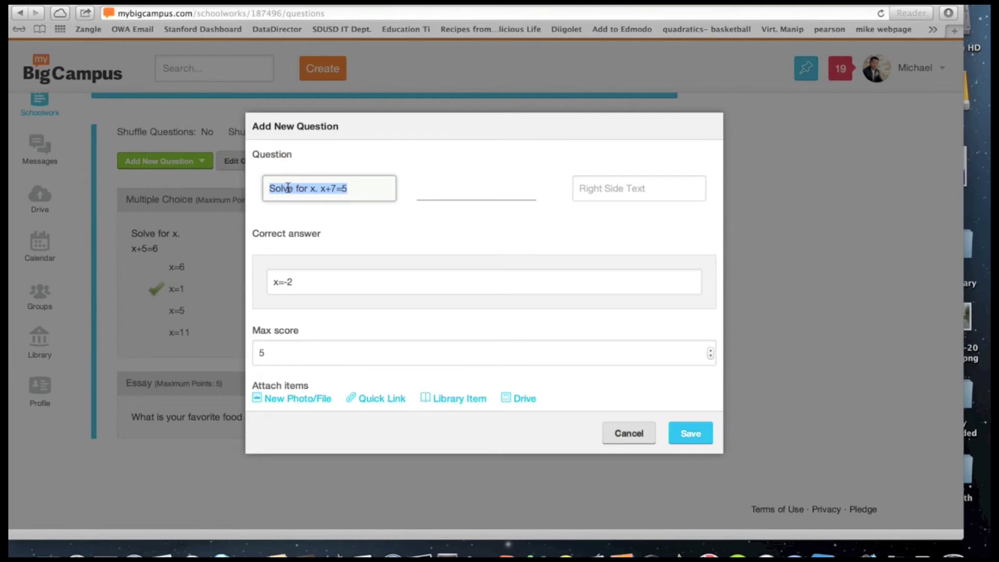
pyautogui.press('BackSpace')
pyautogui.write('Today ')
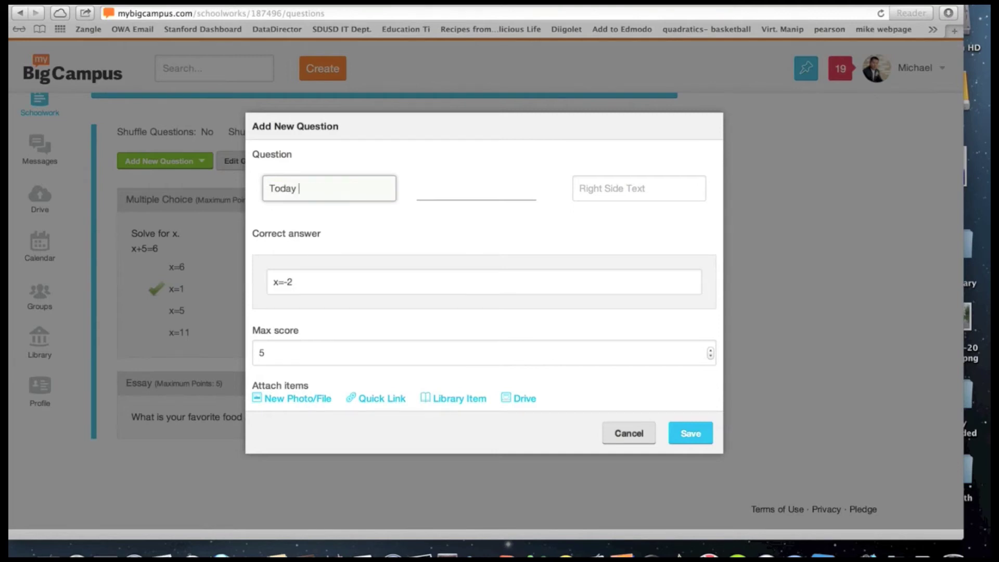
pyautogui.write('I am feeling')
pyautogui.click(639, 188)
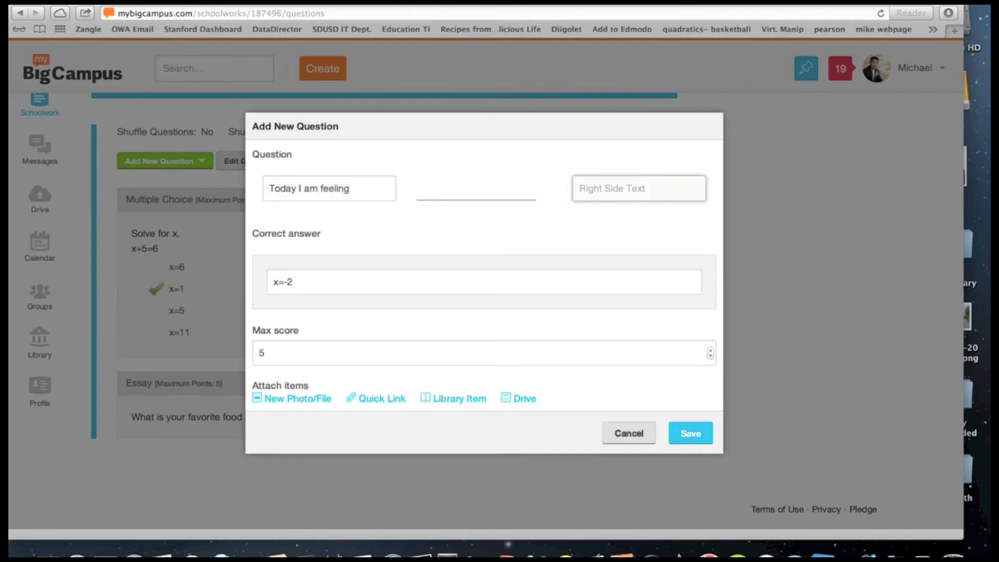
pyautogui.write('after a good nights sl')
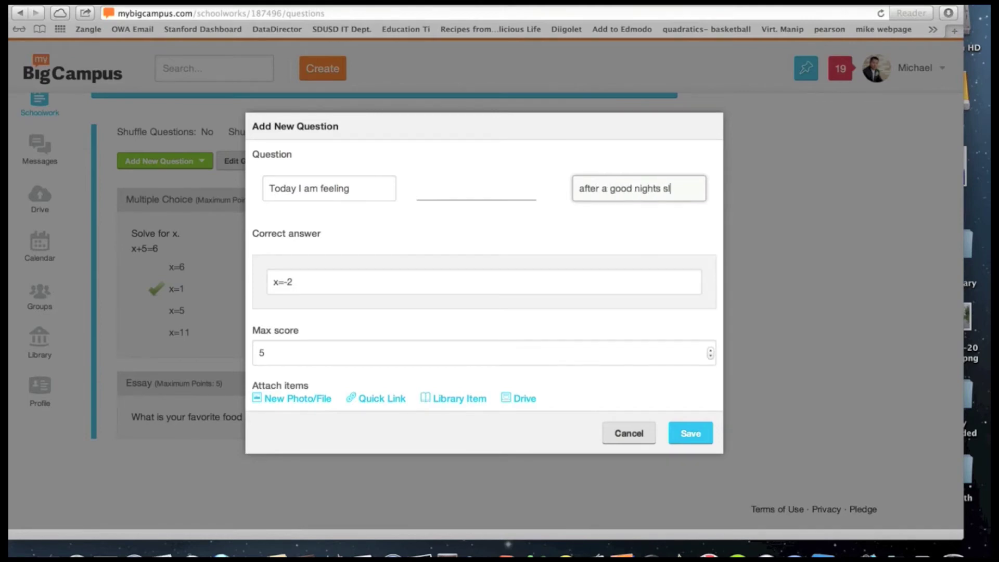
pyautogui.write('ieep.')
# - Clear the text after the blank and paste "Solve for x. x+7=5" back in before it
pyautogui.doubleClick(616, 188)
pyautogui.tripleClick(616, 188)
pyautogui.press('BackSpace')
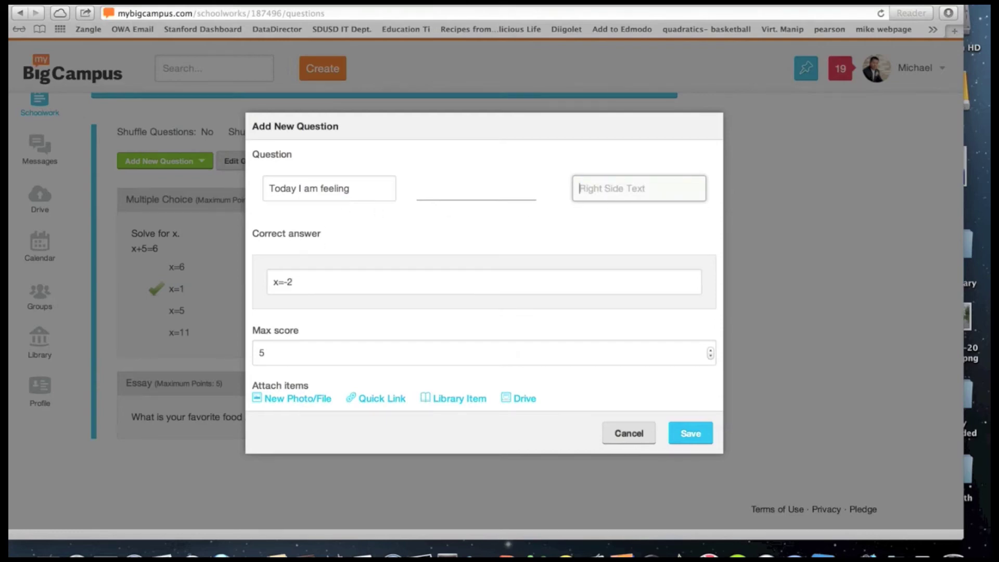
pyautogui.click(322, 190)
pyautogui.tripleClick(323, 190)
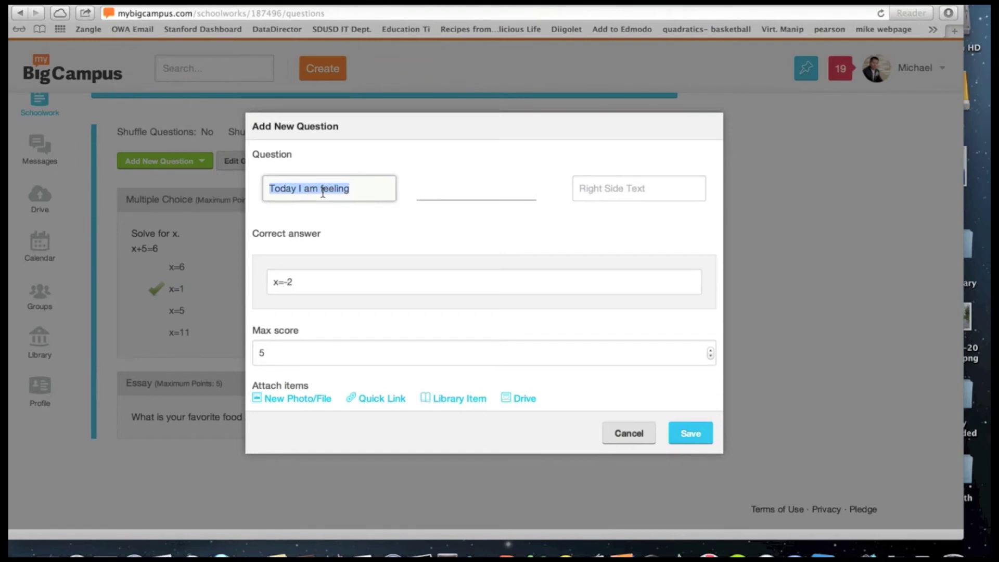
pyautogui.press('super+v')
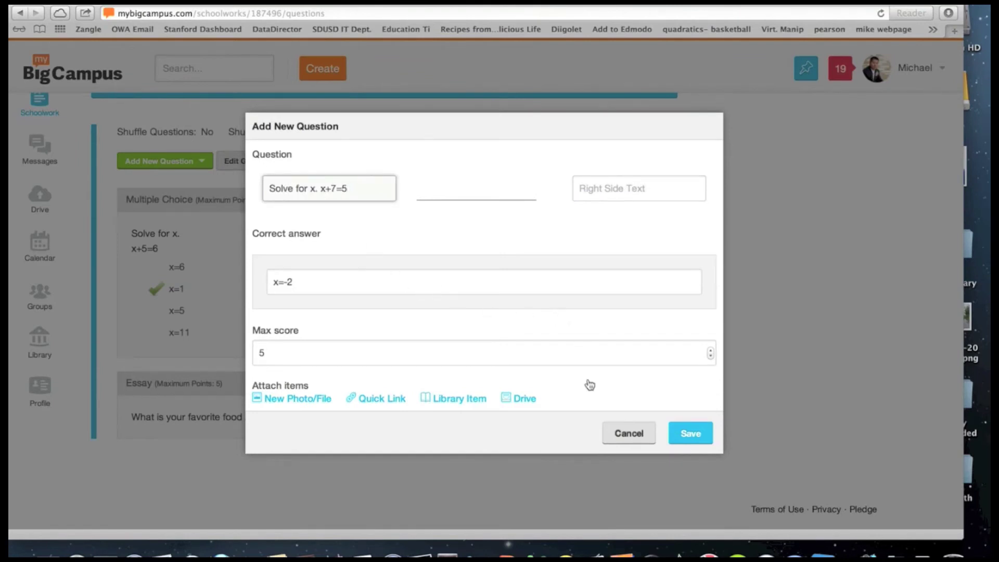
# - Save the fill-in-the-blank question and check the question group's Randomly Use setting
pyautogui.click(691, 433)
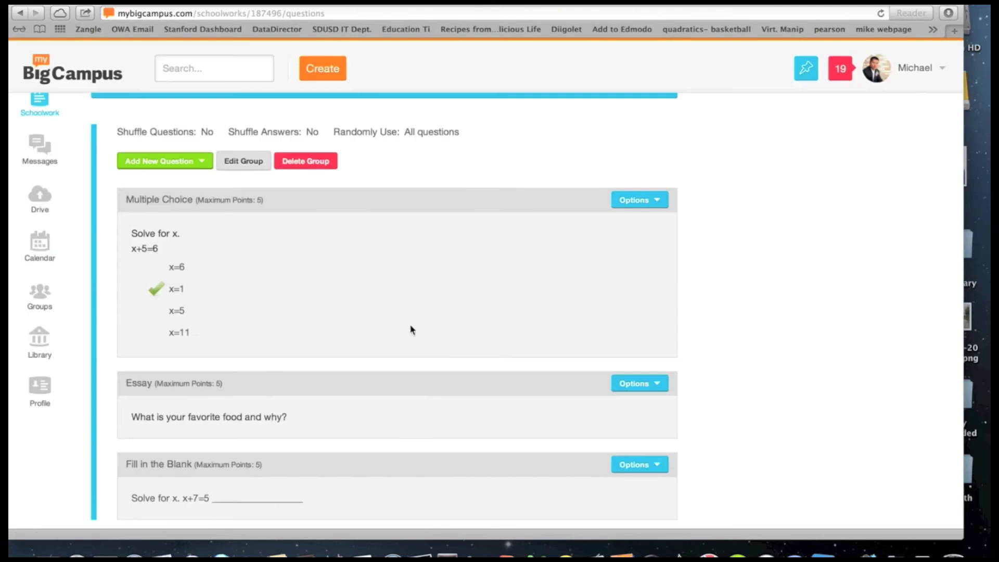
pyautogui.scroll(3, 410, 330)
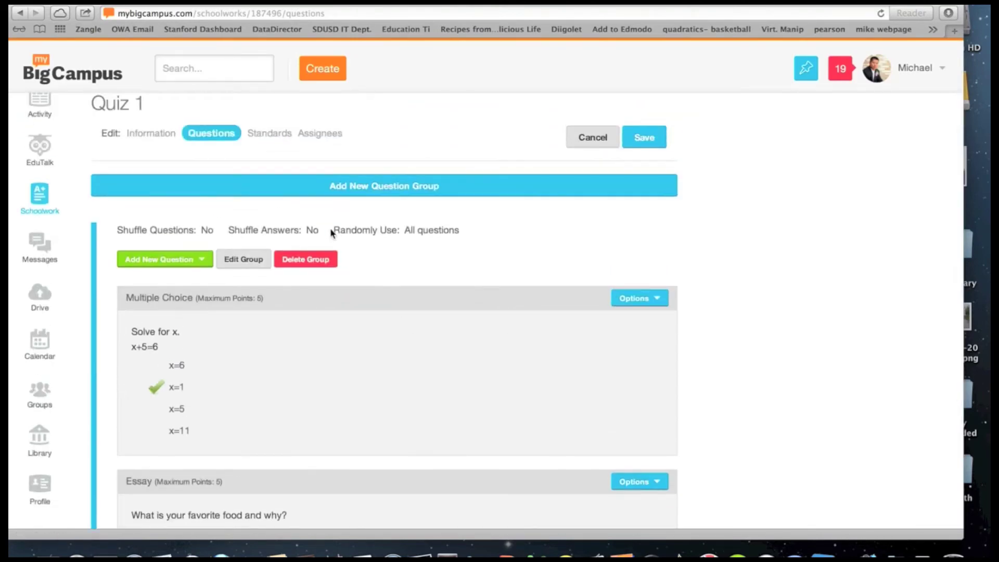
pyautogui.moveTo(330, 228)
pyautogui.mouseDown()
pyautogui.moveTo(376, 234)
pyautogui.moveTo(334, 235)
pyautogui.mouseUp()
pyautogui.click(377, 233)
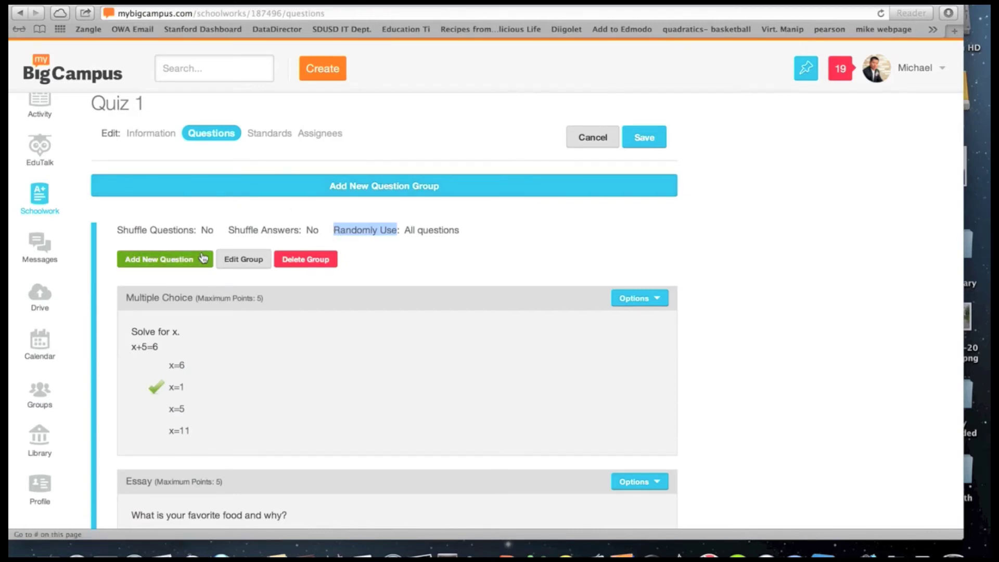
# - Save the quiz's questions and open its Standards section
pyautogui.scroll(1, 397, 162)
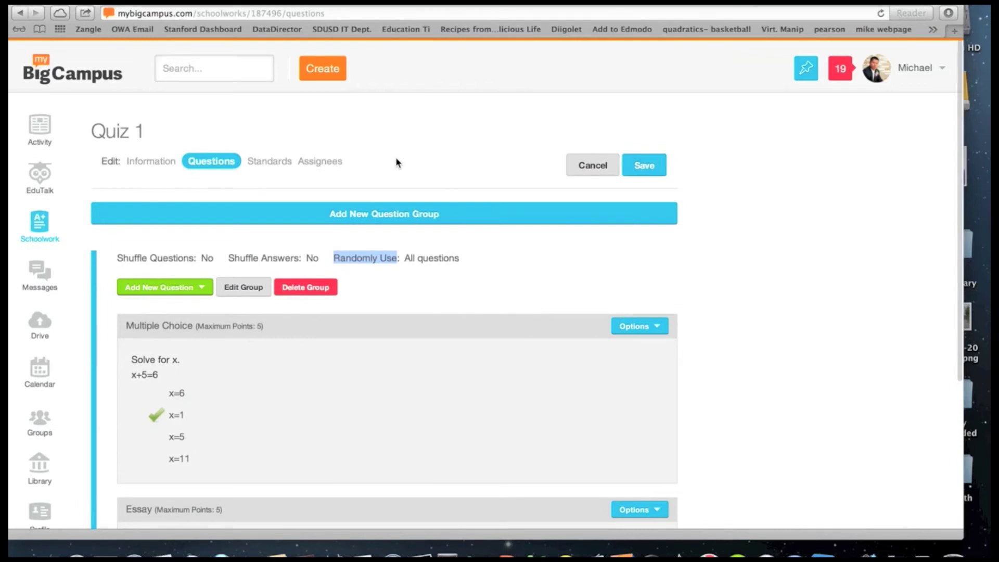
pyautogui.click(261, 162)
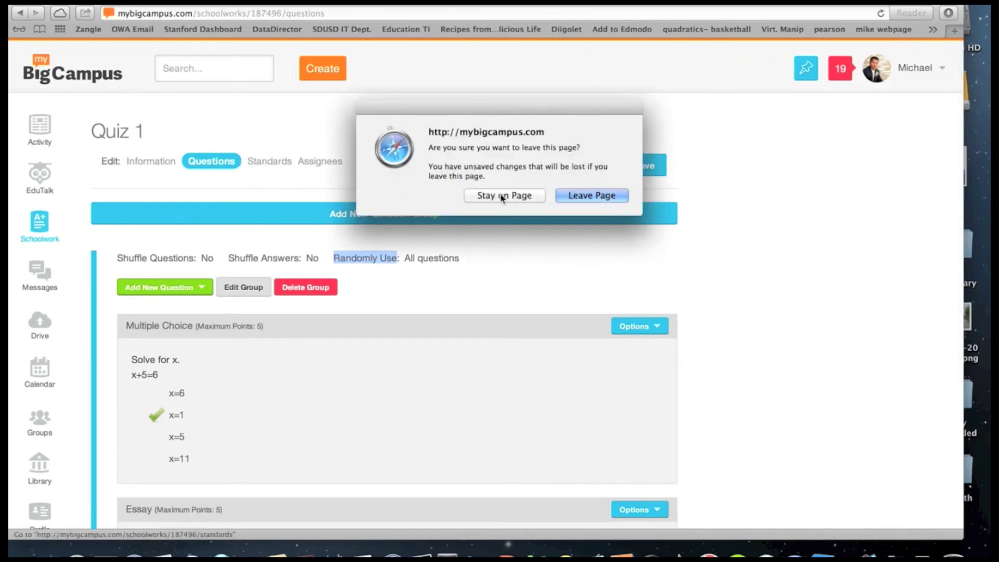
pyautogui.click(523, 195)
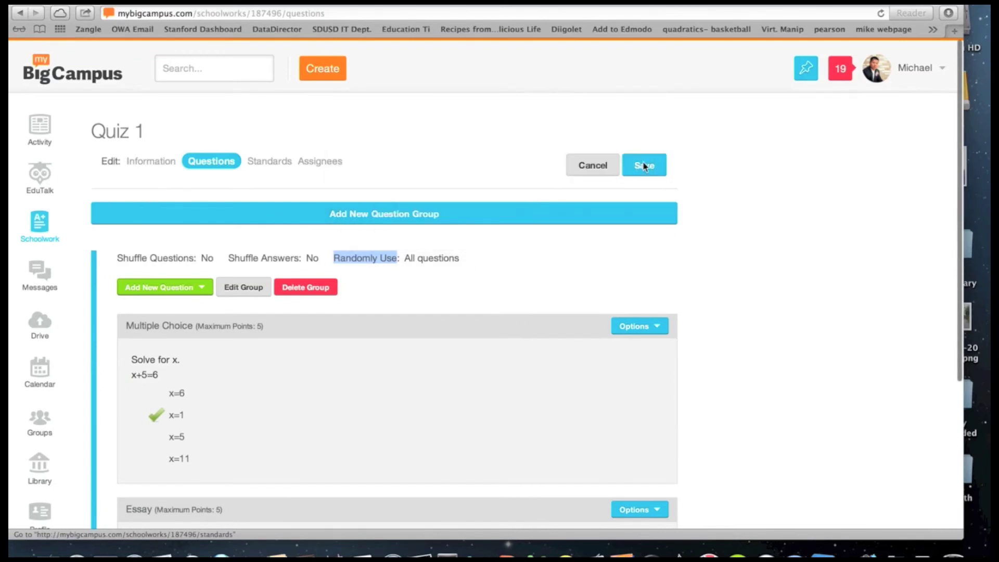
pyautogui.click(644, 165)
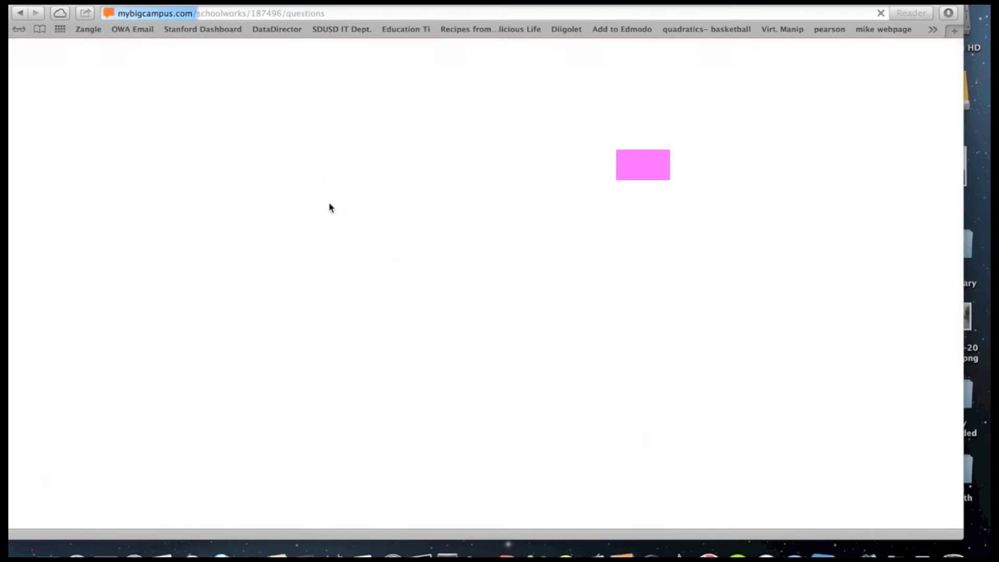
pyautogui.click(269, 163)
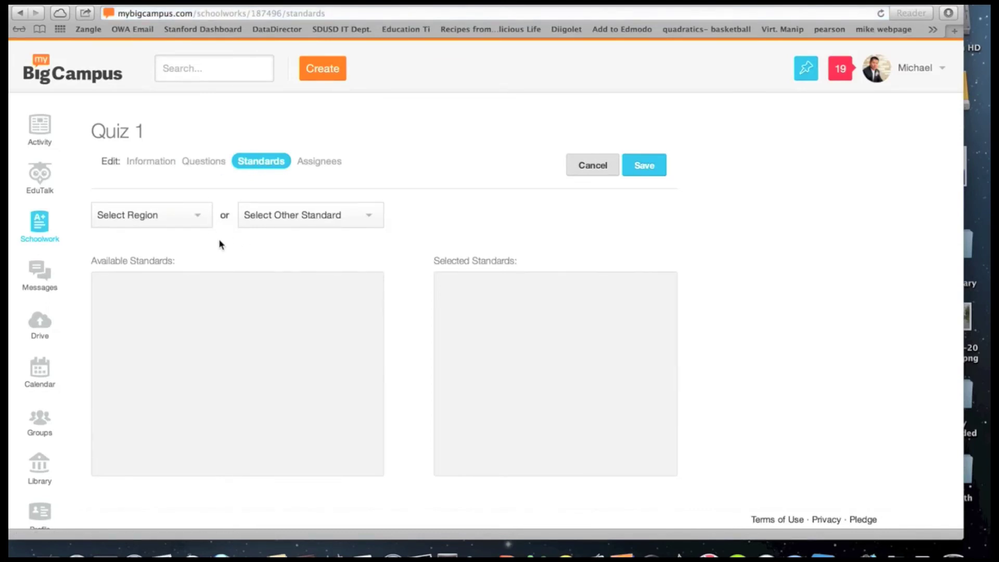
# - Choose California as the standards region and expand Mathematics under Common Core Content Standards
pyautogui.click(146, 217)
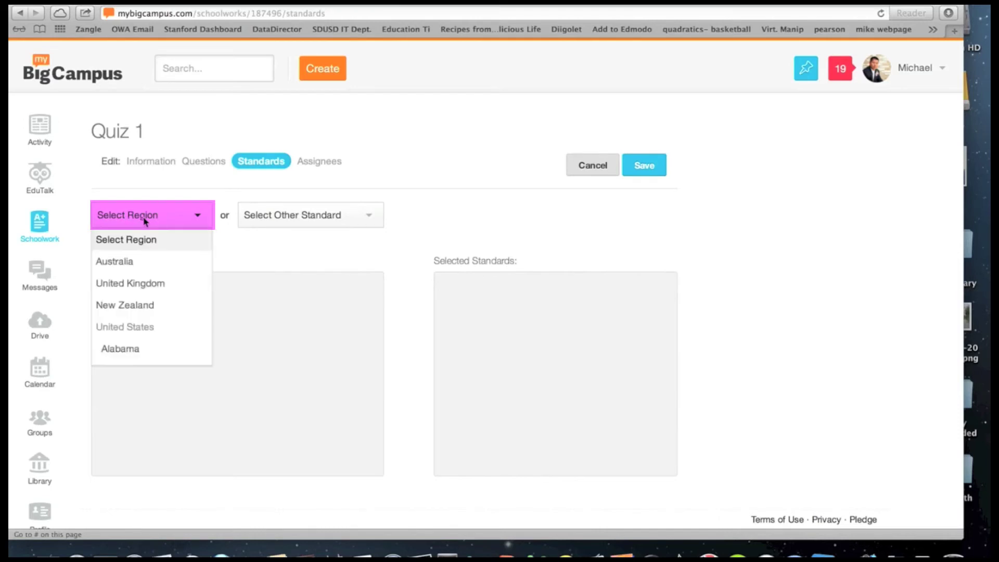
pyautogui.scroll(-3, 141, 327)
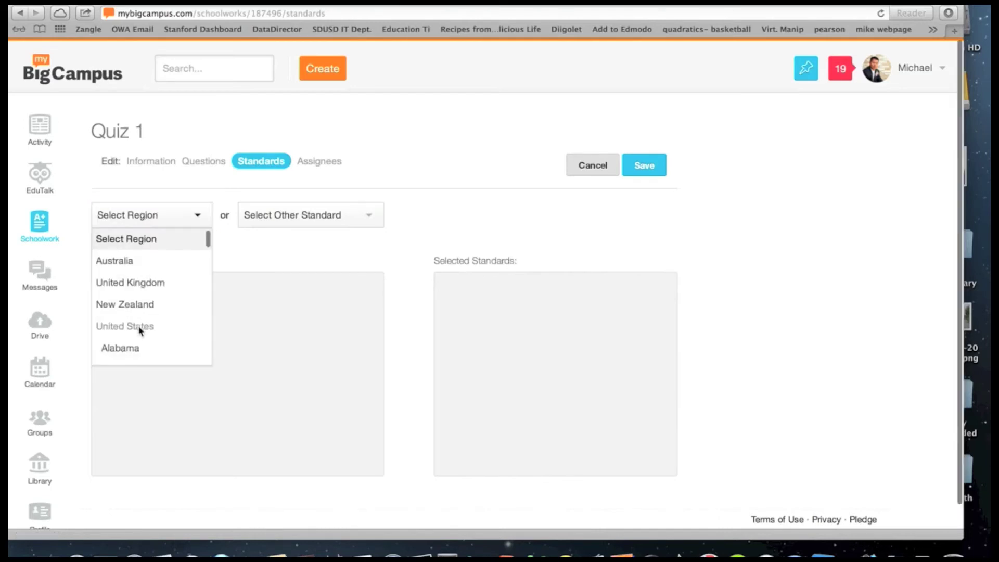
pyautogui.click(134, 346)
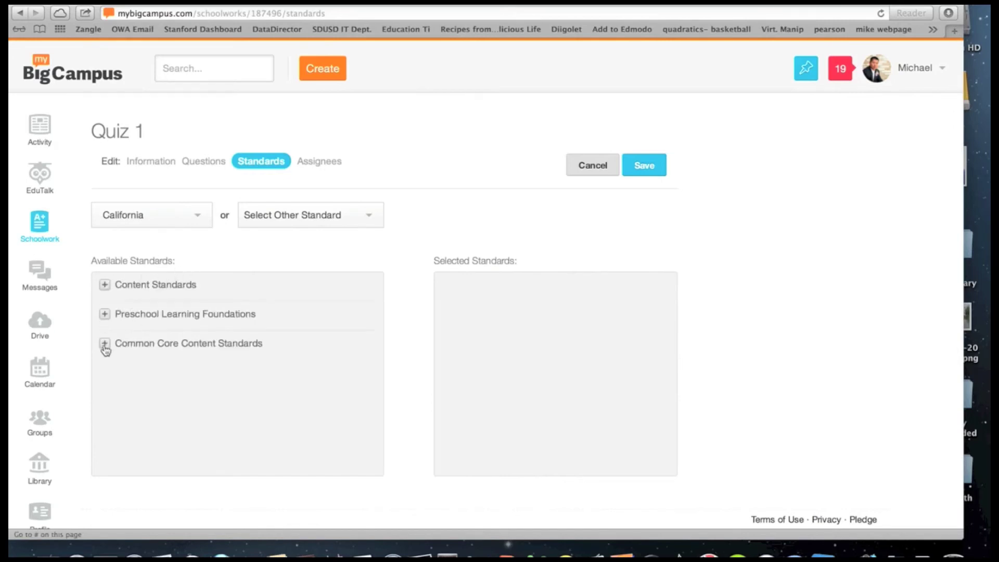
pyautogui.click(105, 345)
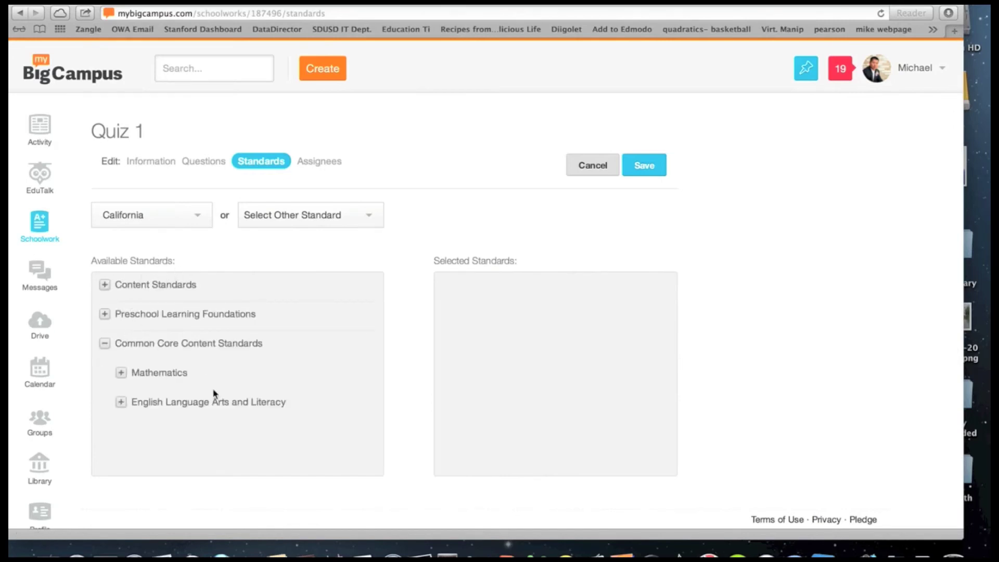
pyautogui.click(121, 372)
# - Expand the Grade 8 mathematics standards down to 8.NS: The Number System and read through its individual standards
pyautogui.scroll(-5, 260, 361)
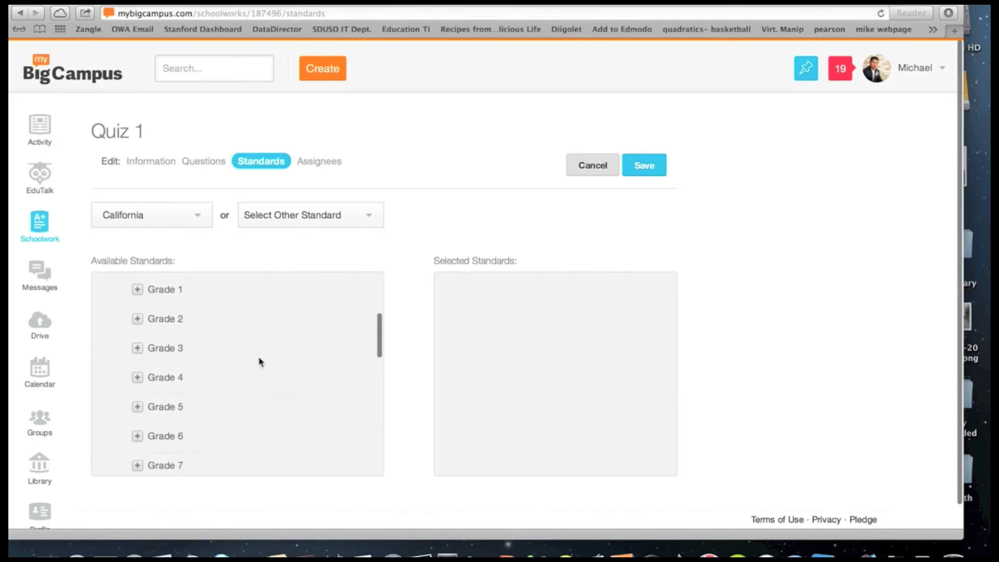
pyautogui.scroll(-3, 258, 361)
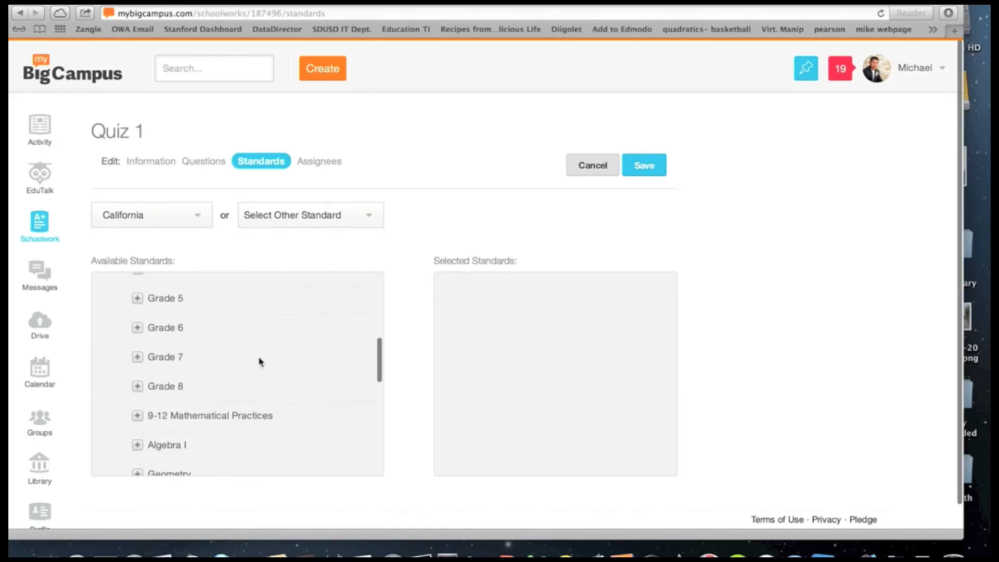
pyautogui.click(138, 385)
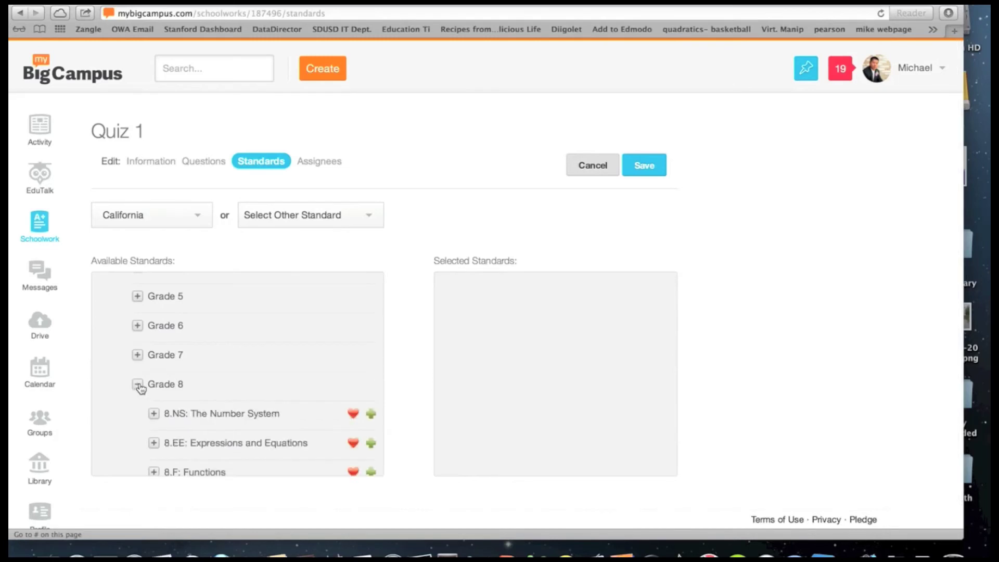
pyautogui.scroll(-2, 247, 399)
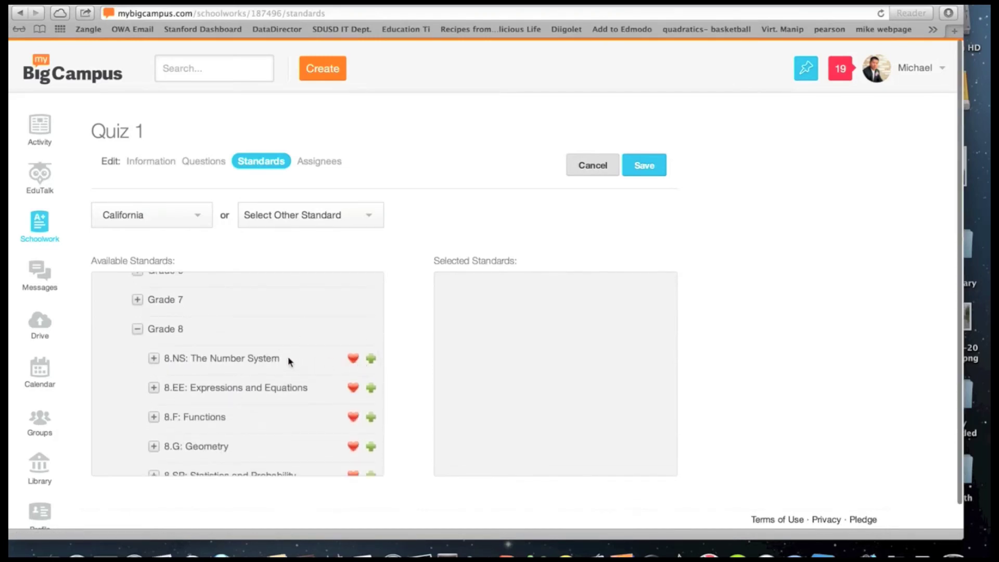
pyautogui.click(154, 359)
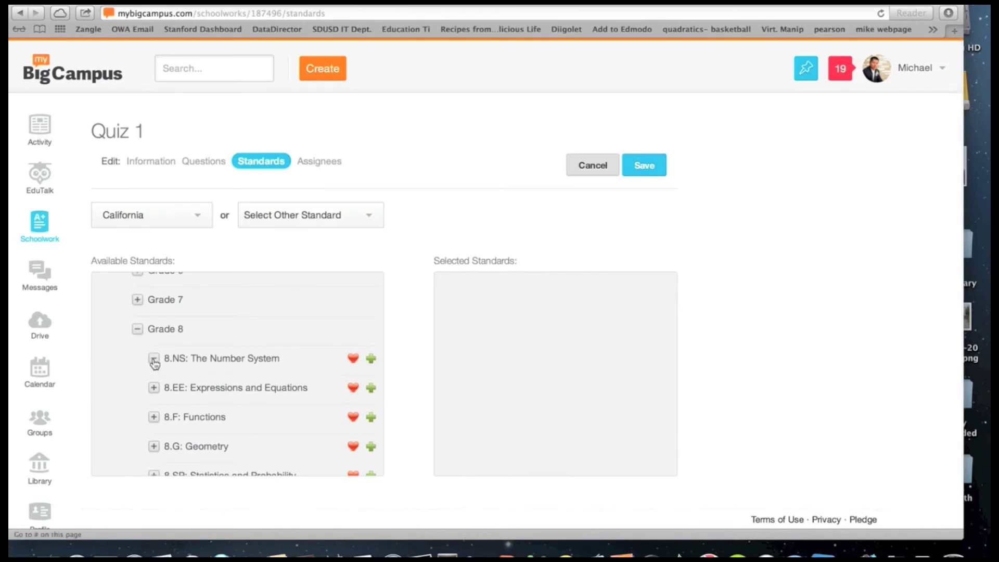
pyautogui.scroll(-1, 153, 359)
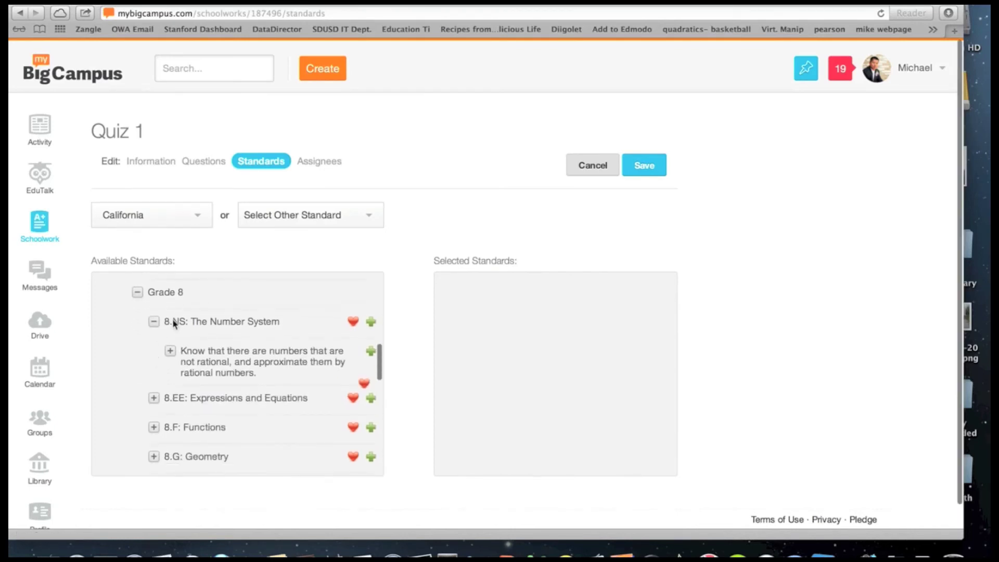
pyautogui.click(171, 351)
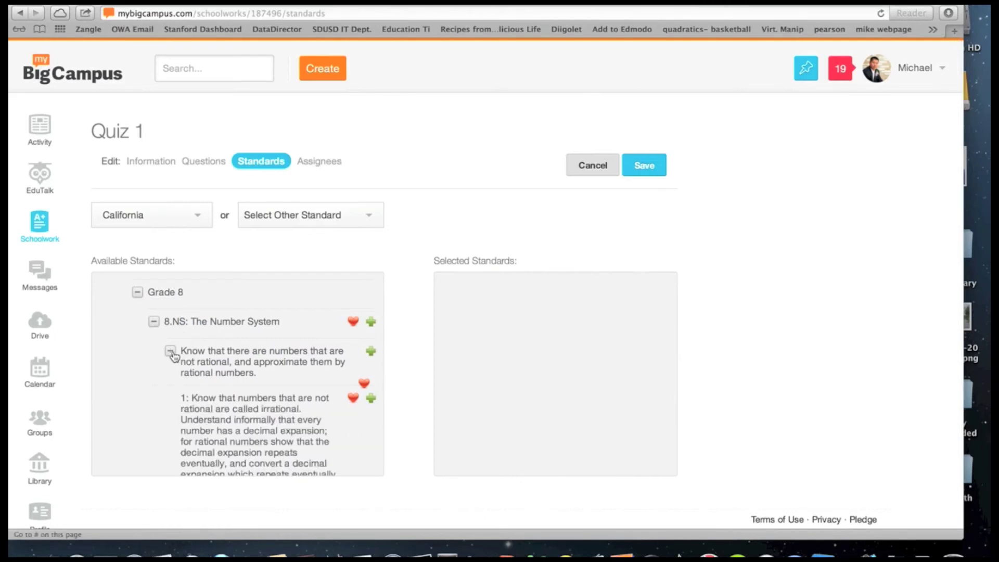
pyautogui.scroll(-4, 173, 353)
pyautogui.scroll(3, 173, 354)
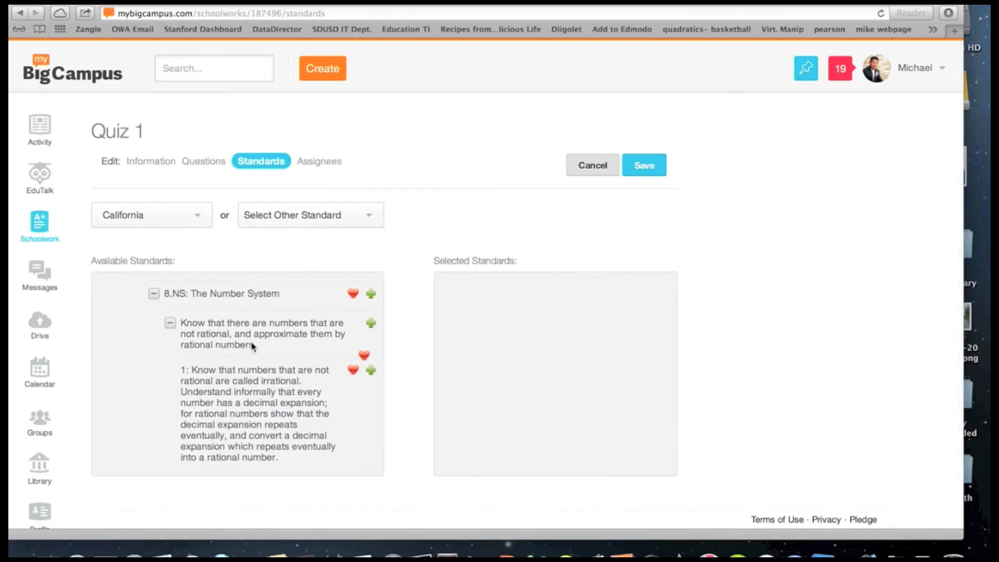
pyautogui.scroll(-3, 250, 341)
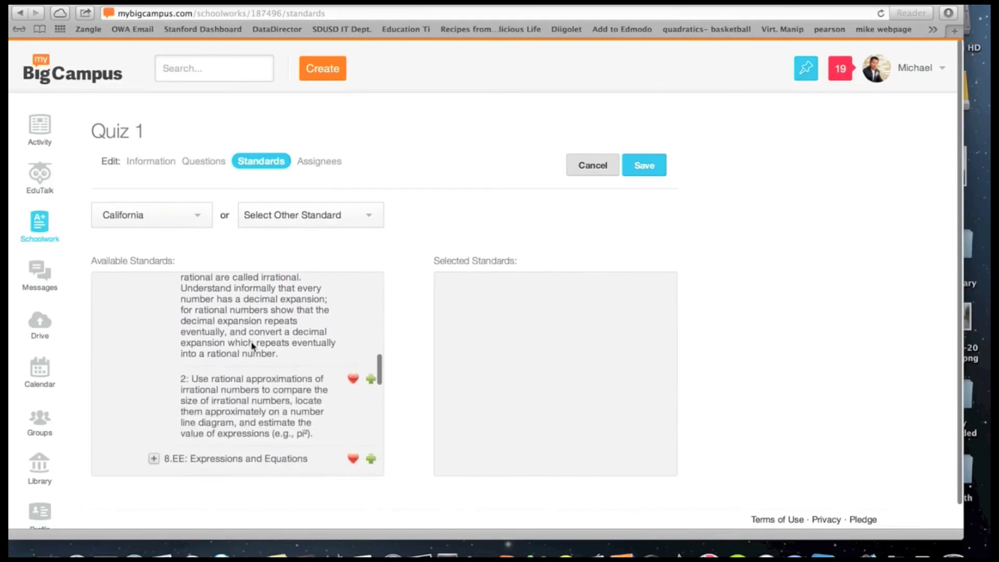
# - Add the Grade 8 standard 8.NS: The Number System to the quiz's selected standards and save them
pyautogui.scroll(4, 251, 342)
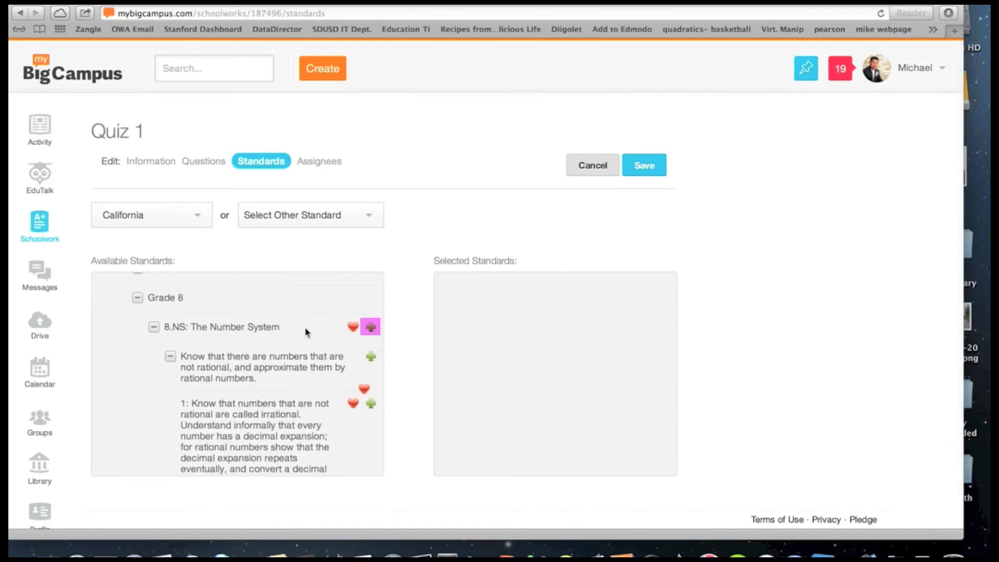
pyautogui.click(370, 328)
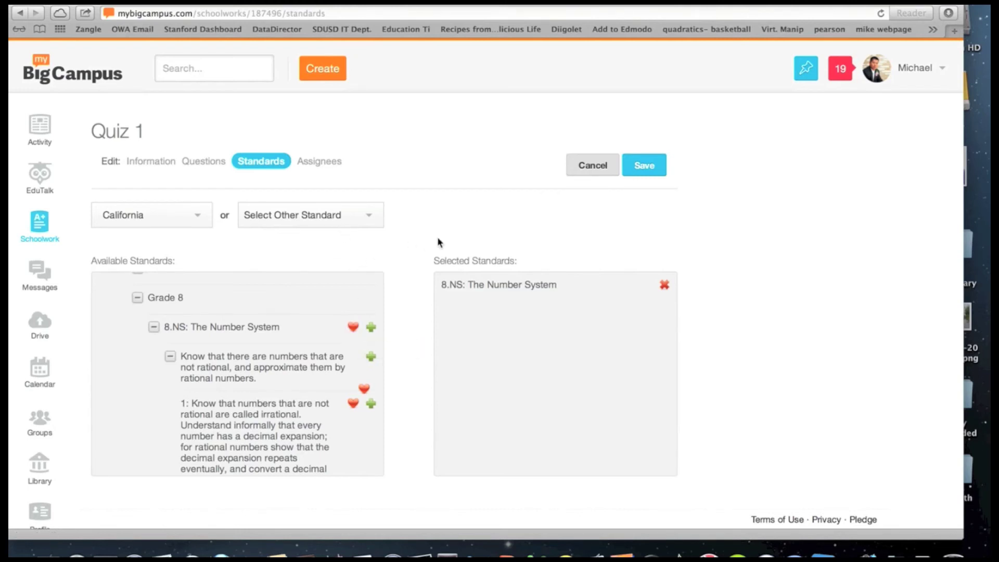
pyautogui.click(647, 174)
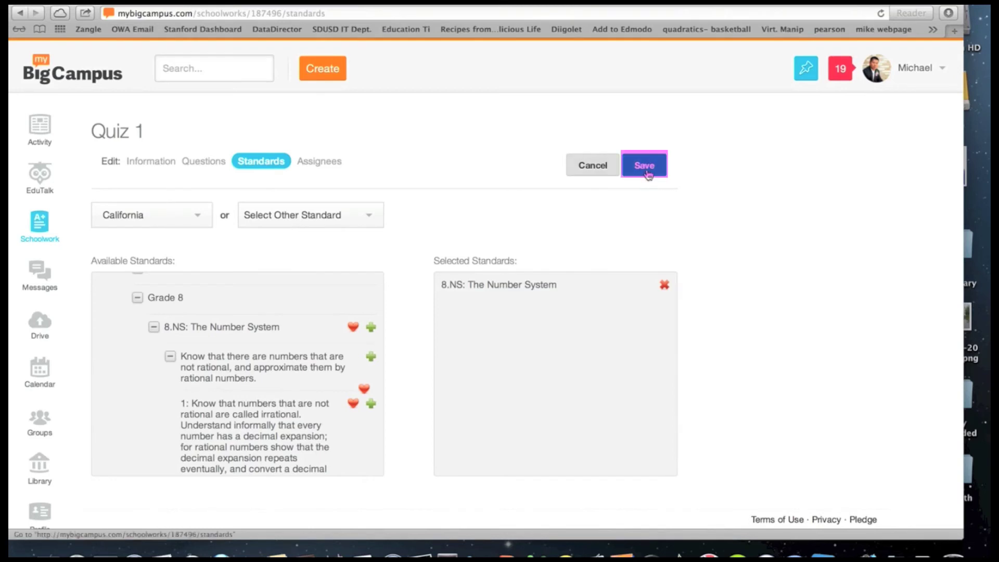
# - Start a new assignment in the quiz's Assignees section and add the group i21 Schoolwork & Bundles as assignee
pyautogui.click(315, 163)
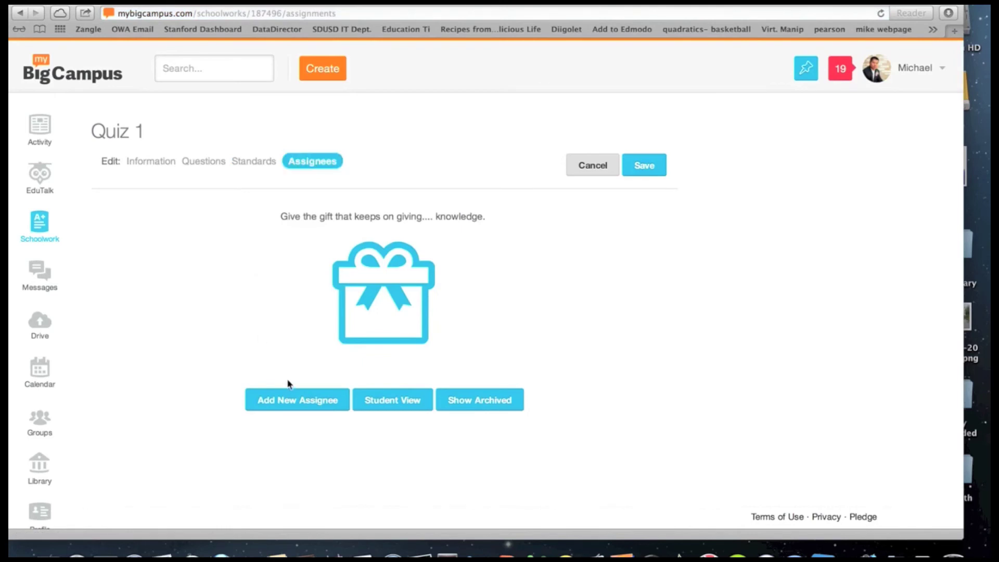
pyautogui.click(299, 406)
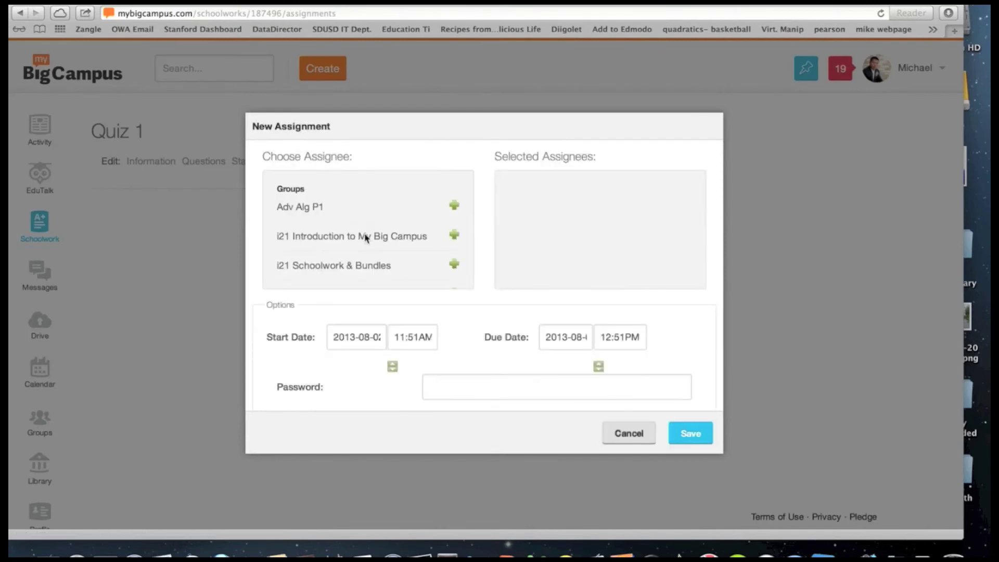
pyautogui.scroll(-1, 365, 237)
pyautogui.scroll(-1, 365, 237)
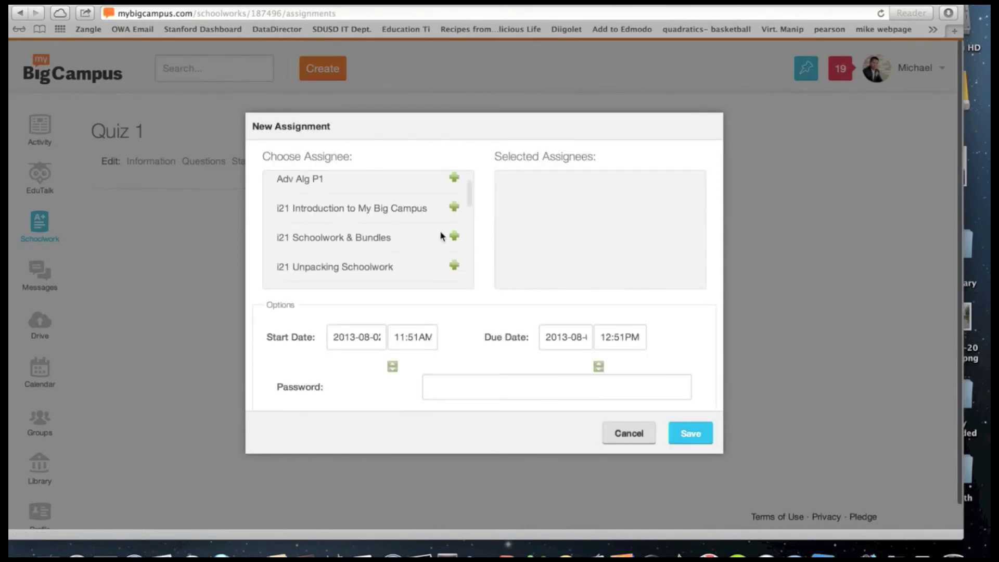
pyautogui.click(454, 237)
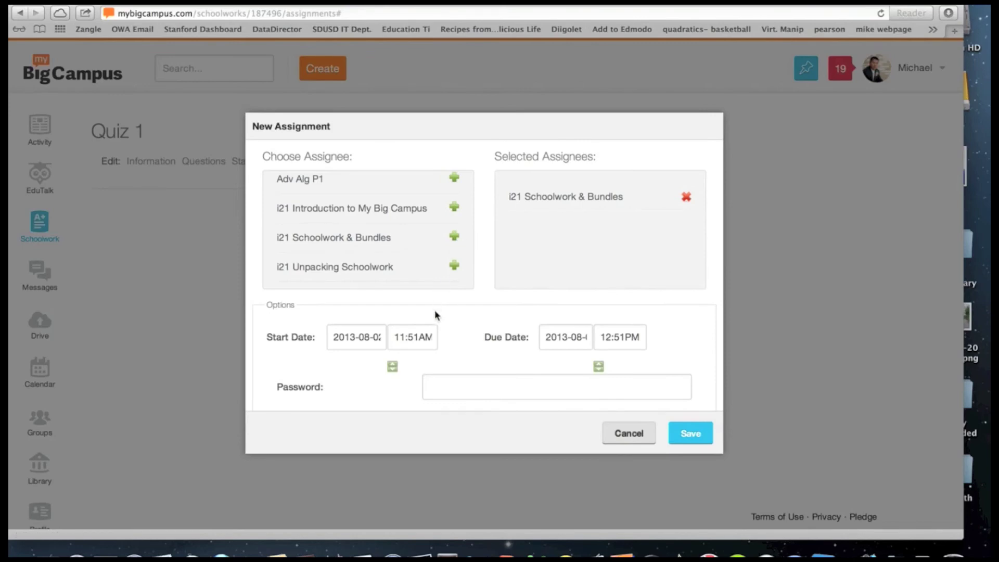
# - Review the assignment's date, password and submission options, trying Allow late submissions and switching it back off
pyautogui.scroll(-3, 435, 310)
pyautogui.scroll(-2, 435, 310)
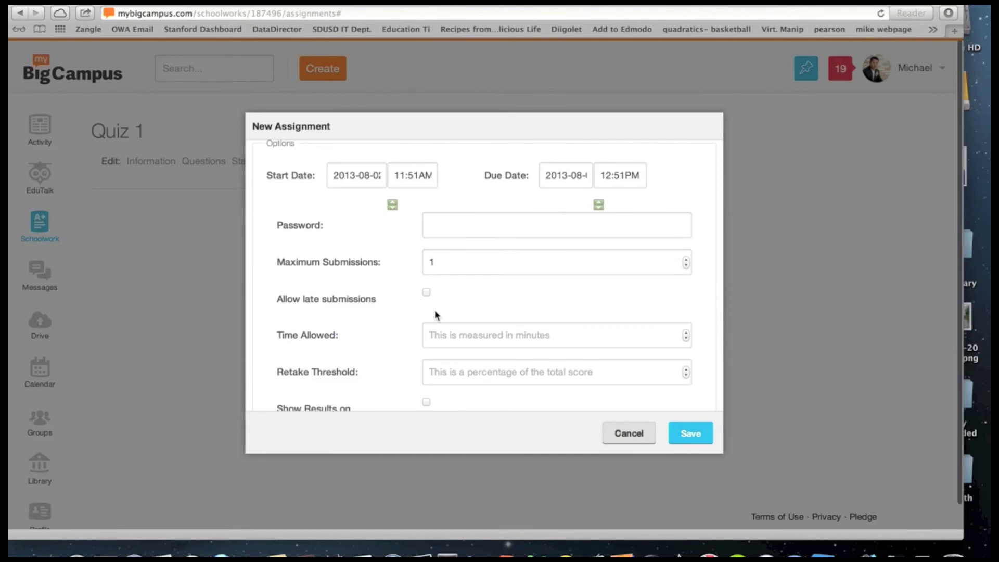
pyautogui.scroll(1, 435, 311)
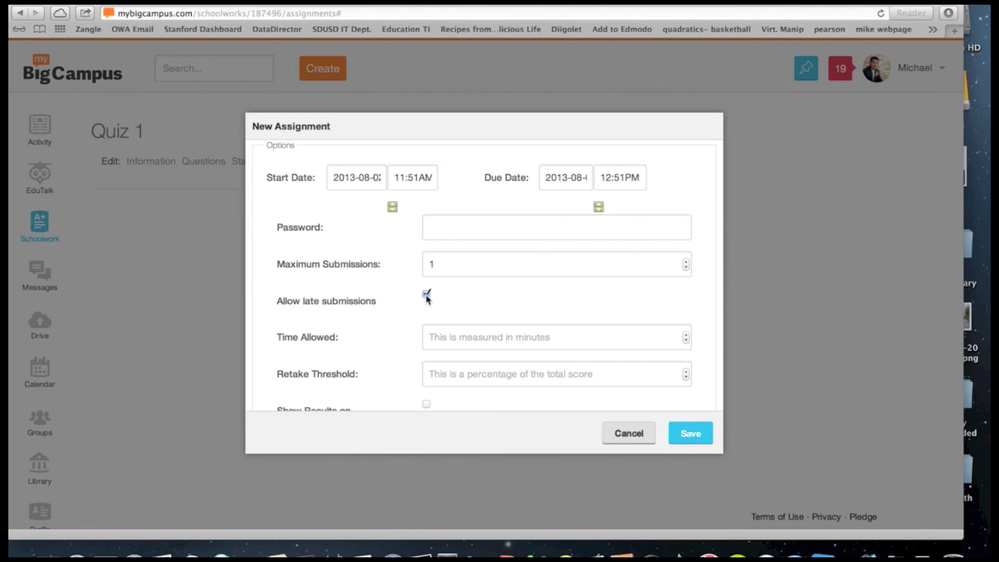
pyautogui.click(426, 295)
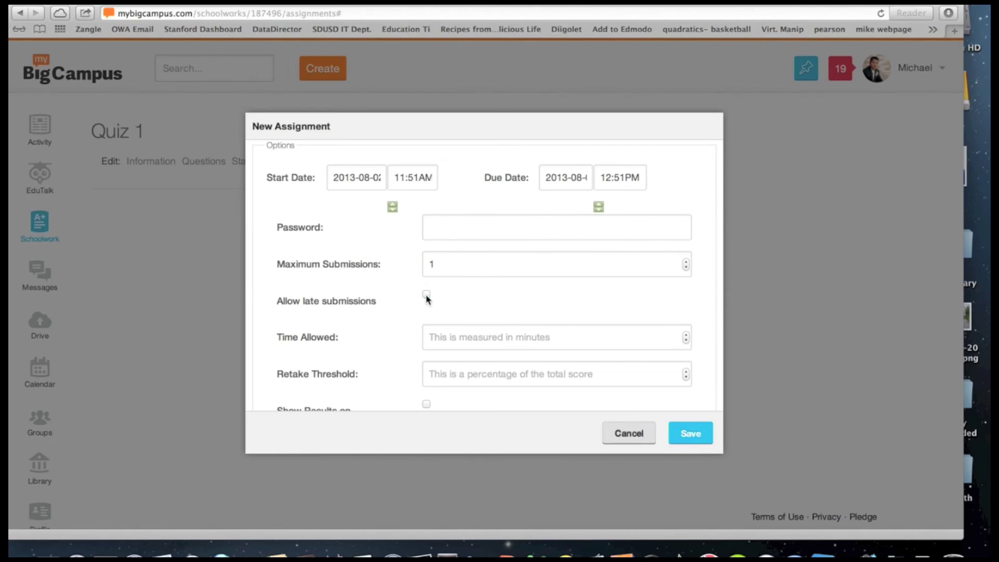
pyautogui.click(443, 235)
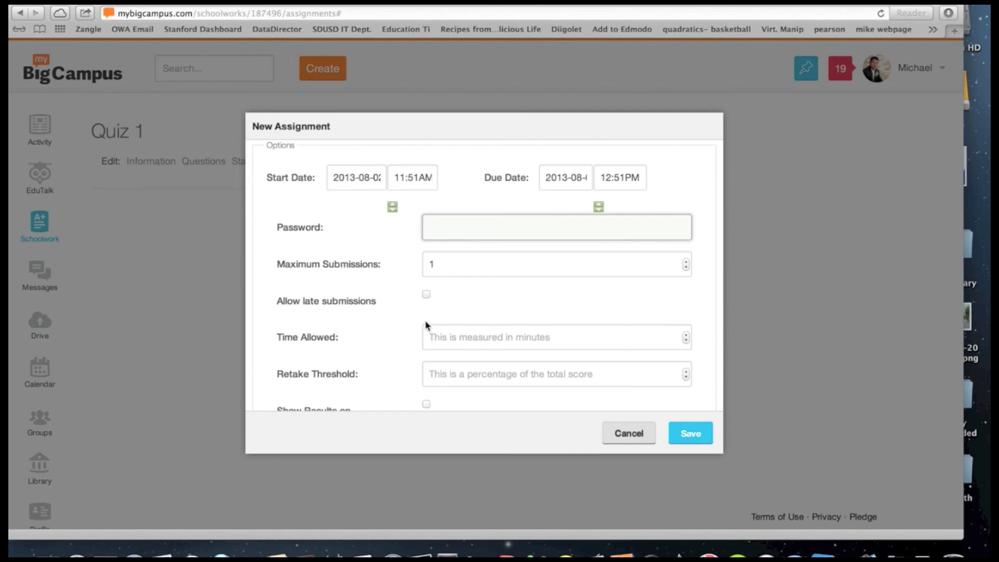
# - Review the remaining assignment options, from Time Allowed to the new group discussion setting, and save the assignment
pyautogui.scroll(-2, 426, 321)
pyautogui.scroll(-5, 426, 321)
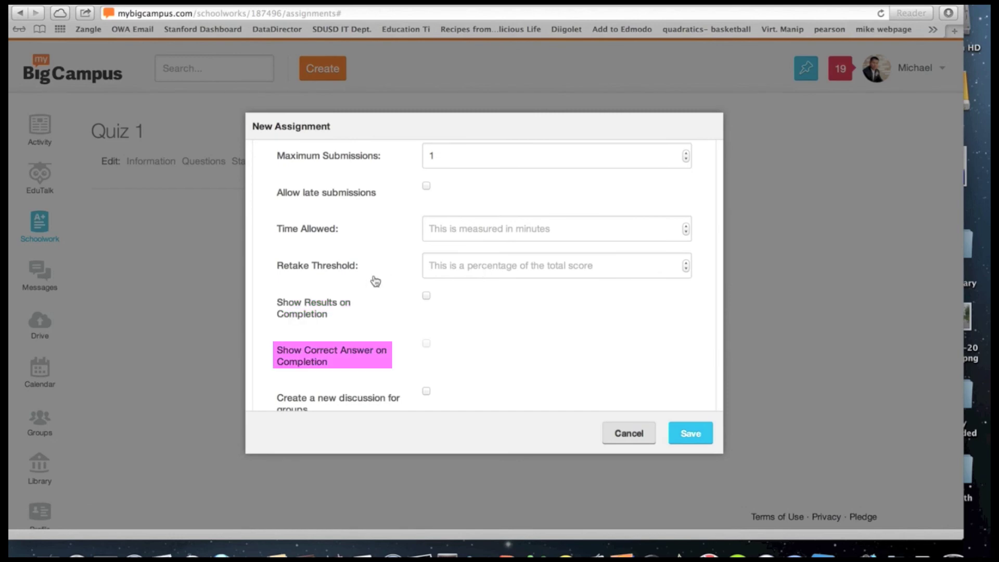
pyautogui.scroll(-2, 367, 276)
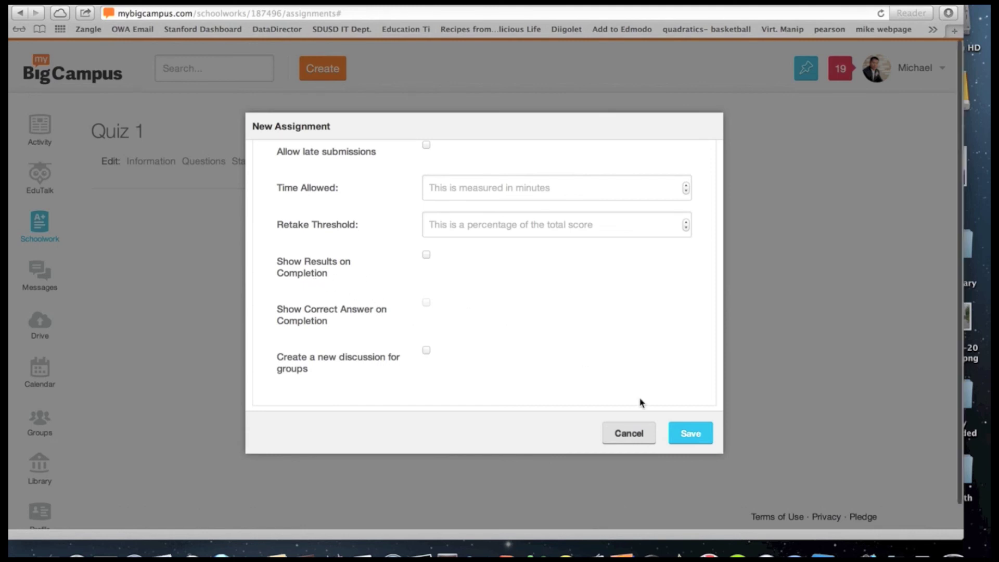
pyautogui.scroll(-1, 638, 401)
pyautogui.click(686, 433)
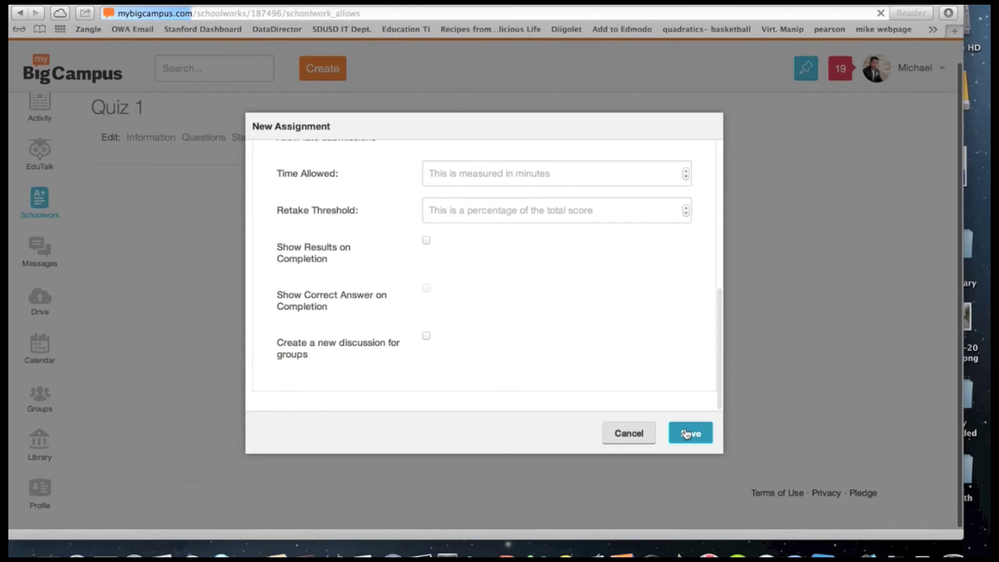